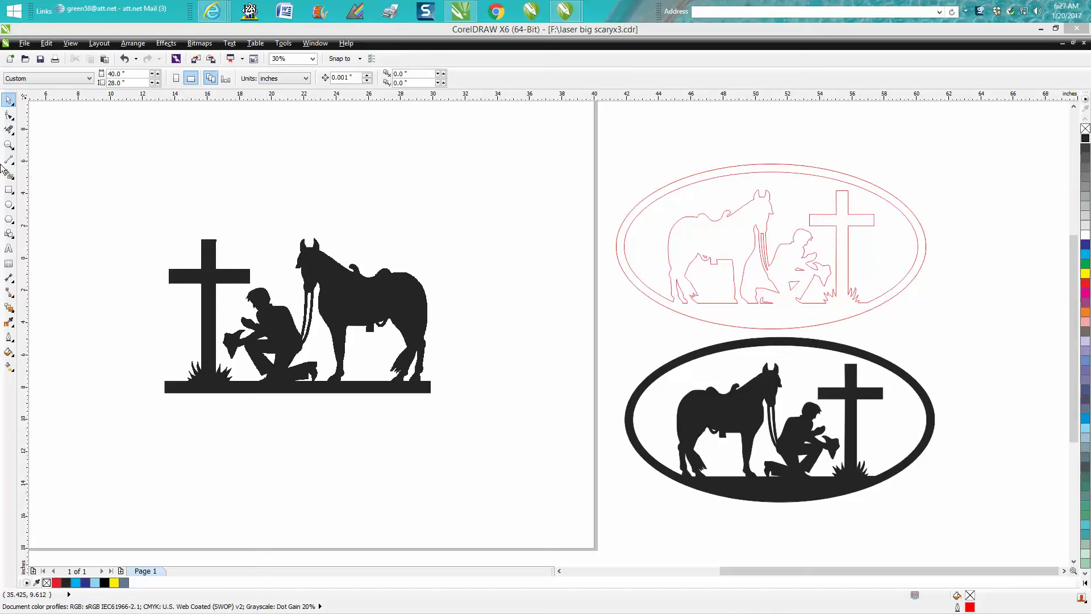
- Outline-trace the cowboy and horse bitmap with the Clipart preset, giving 9 objects and 272 nodes
{"action": "left_click", "coordinate": [8, 145]}
{"action": "left_click_drag", "start_coordinate": [163, 218], "coordinate": [463, 413]}
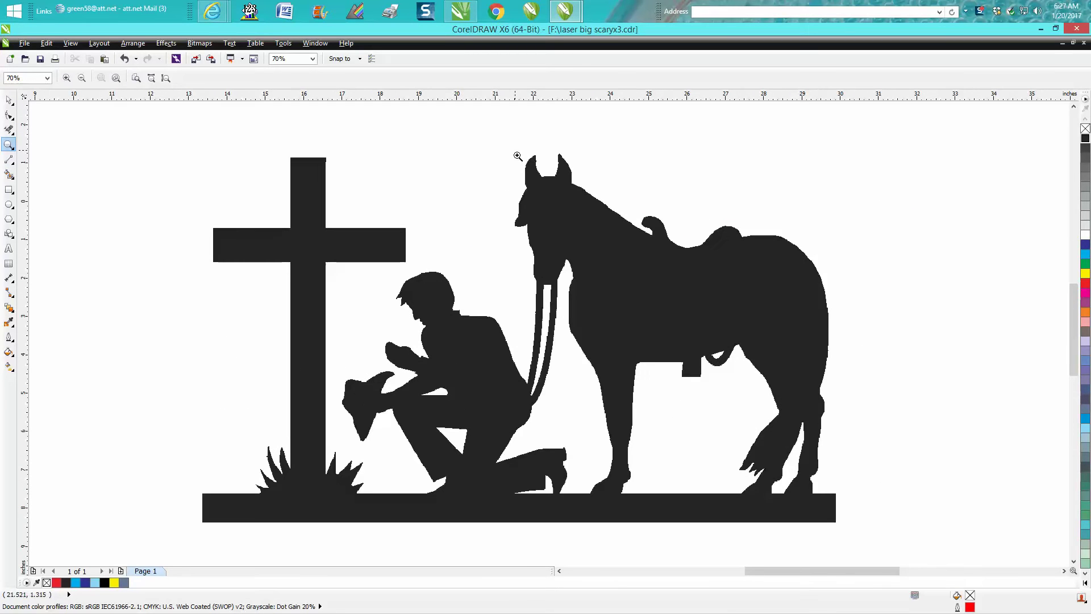
{"action": "left_click_drag", "start_coordinate": [516, 155], "coordinate": [567, 206]}
{"action": "scroll", "coordinate": [565, 207], "scroll_direction": "down", "scroll_amount": 8}
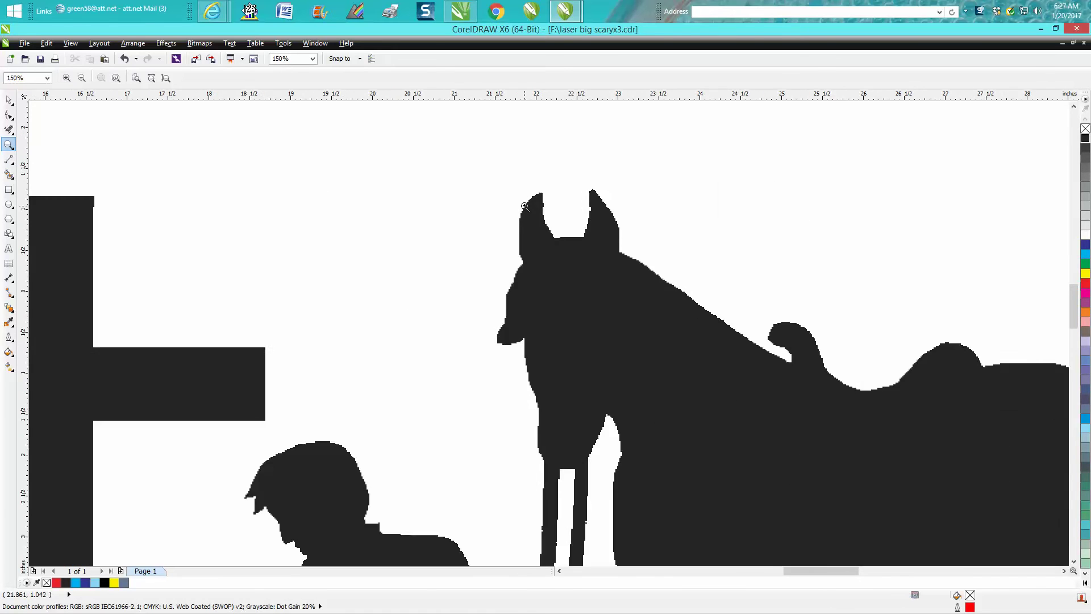
{"action": "left_click", "coordinate": [7, 99]}
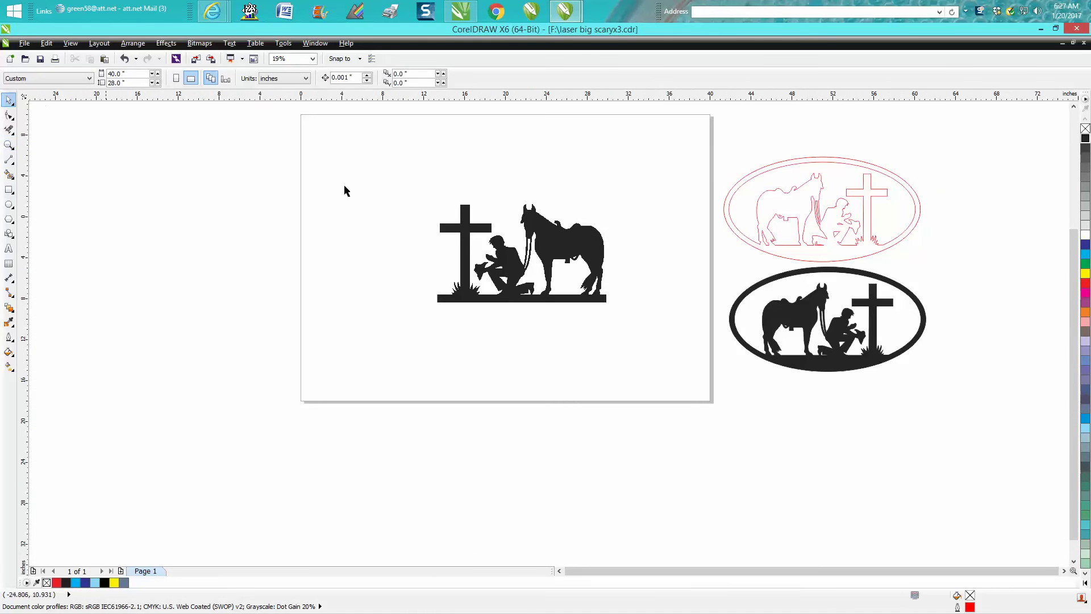
{"action": "left_click", "coordinate": [503, 258]}
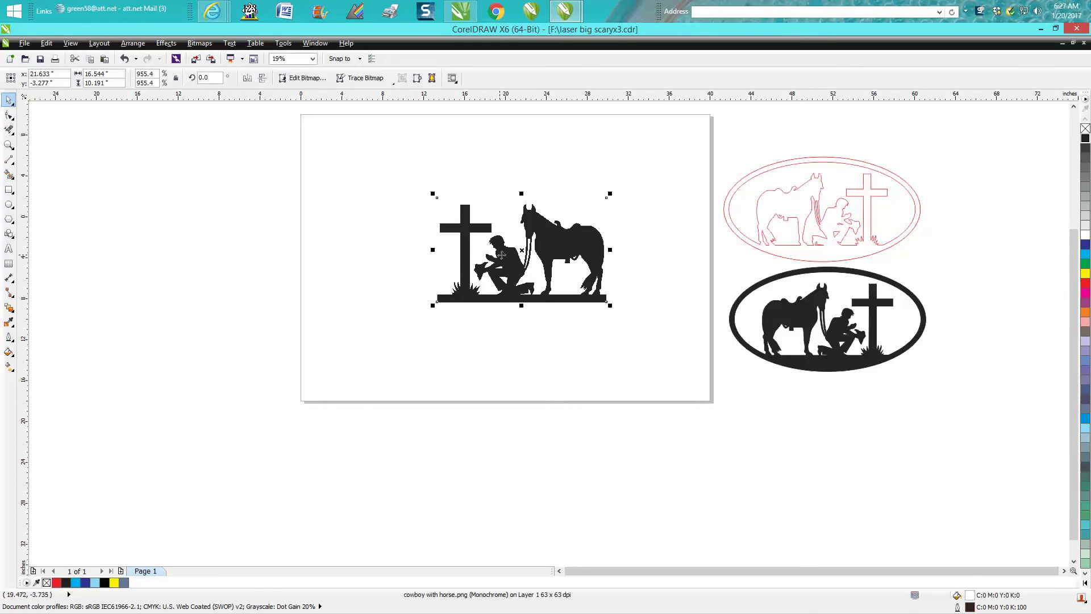
{"action": "left_click", "coordinate": [202, 43]}
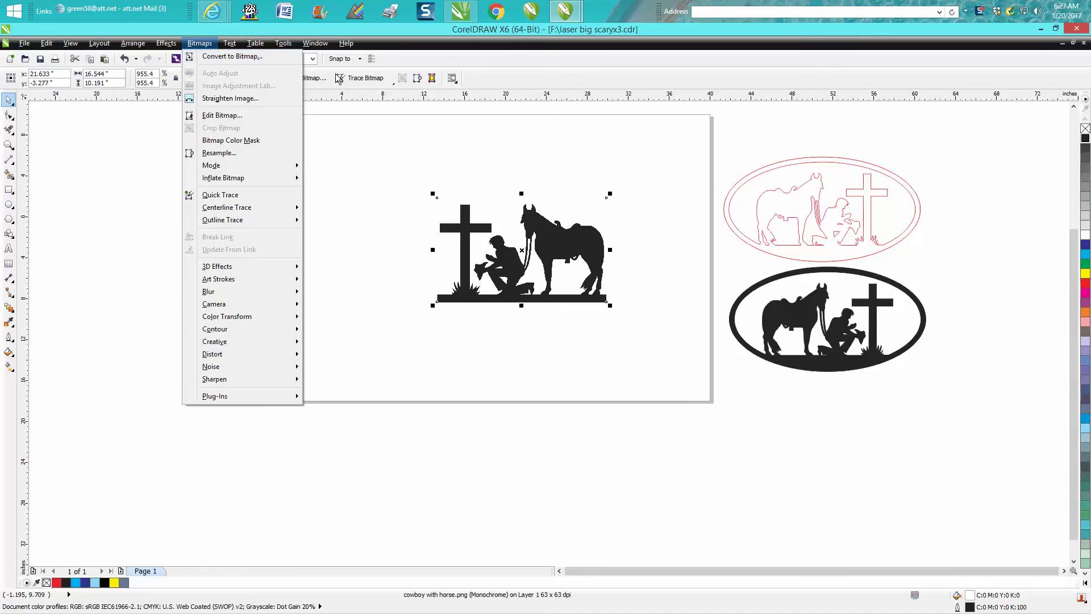
{"action": "left_click", "coordinate": [364, 81]}
{"action": "left_click", "coordinate": [364, 80]}
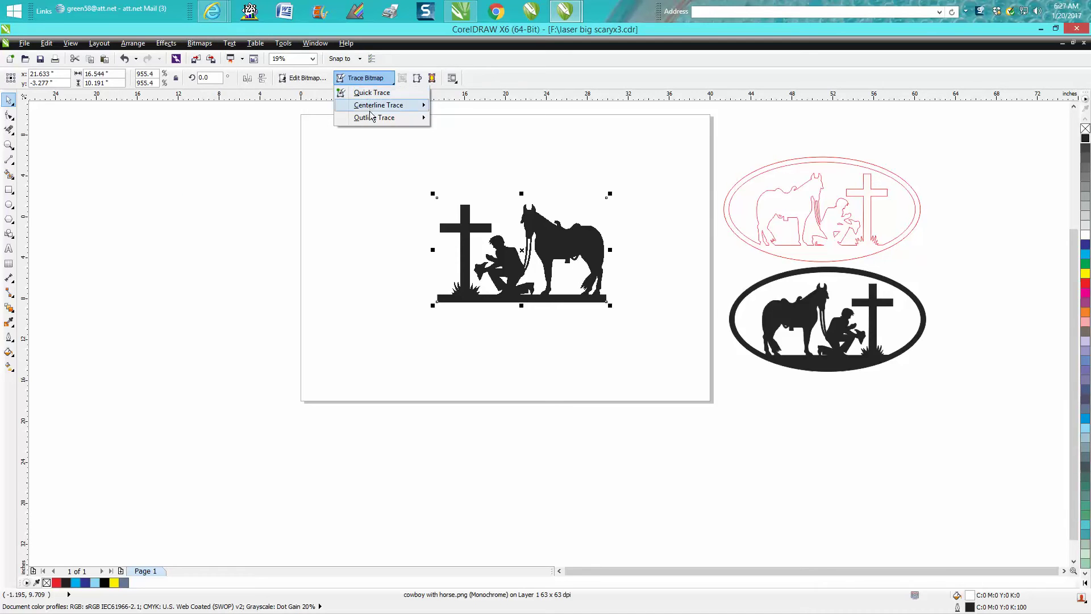
{"action": "mouse_move", "coordinate": [373, 120]}
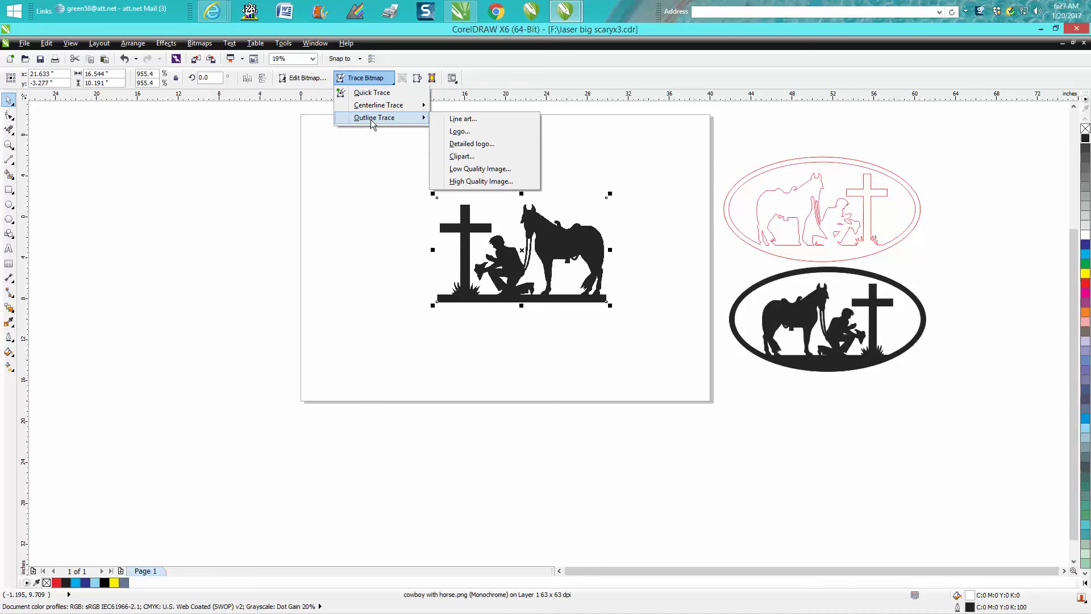
{"action": "left_click", "coordinate": [469, 159]}
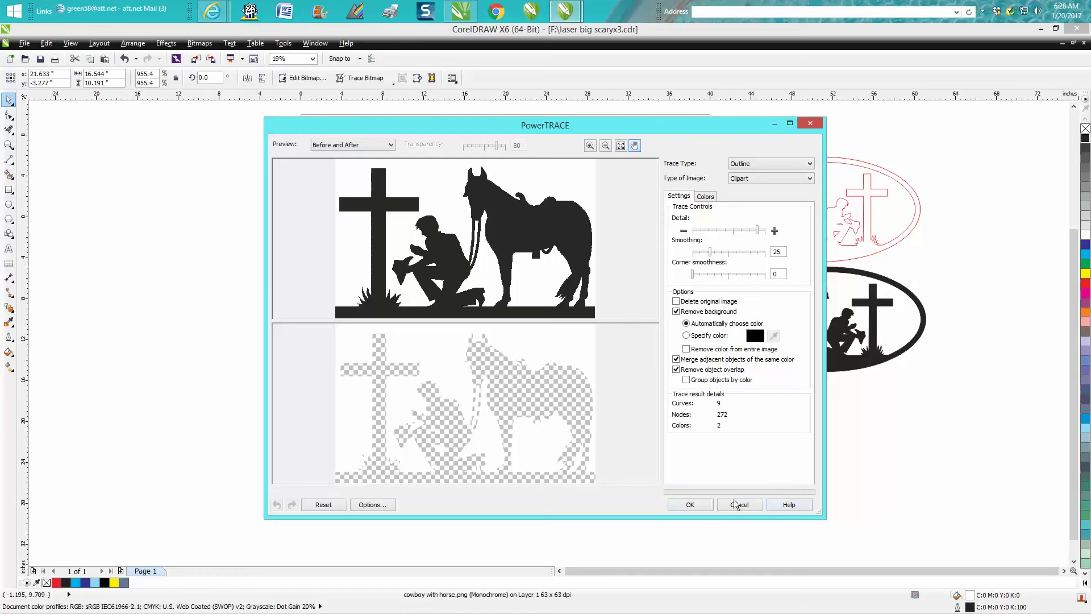
{"action": "left_click", "coordinate": [707, 507]}
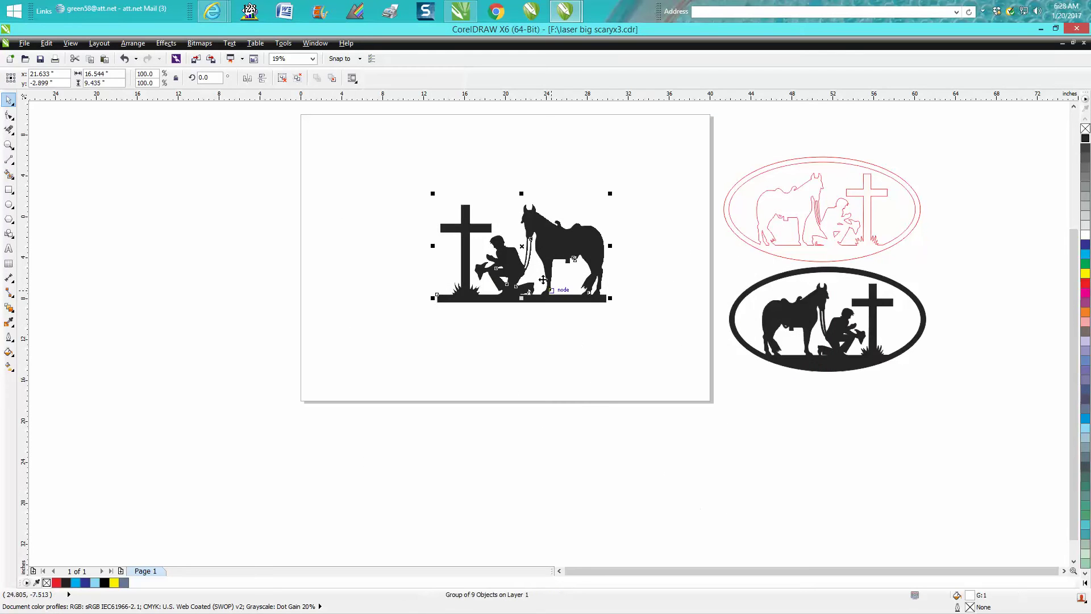
- Move the original bitmap off the page and centre the traced group on the page
{"action": "left_click_drag", "start_coordinate": [522, 250], "coordinate": [263, 247]}
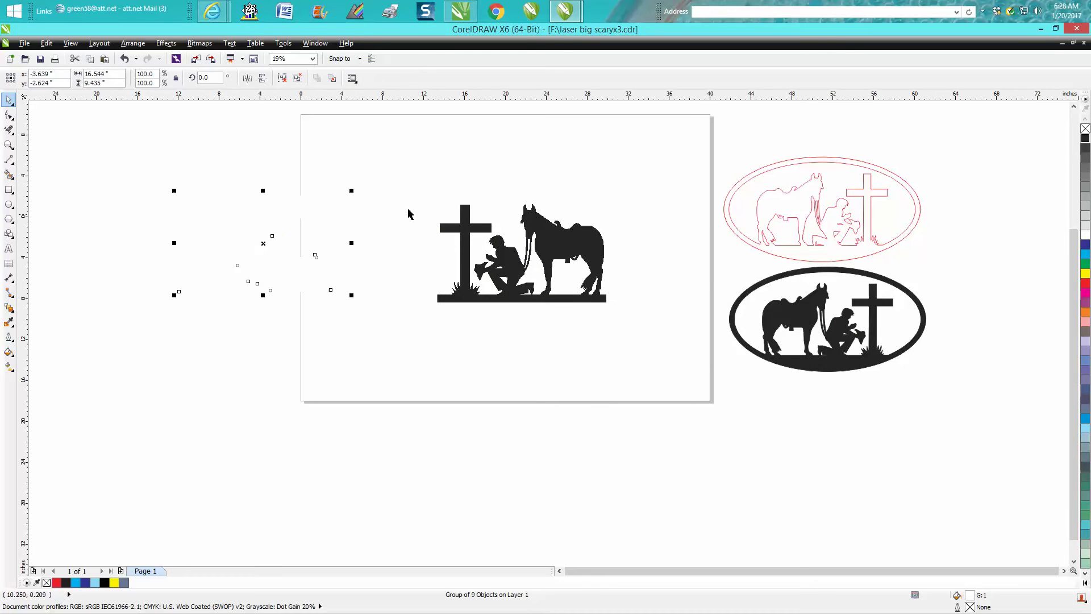
{"action": "left_click_drag", "start_coordinate": [427, 173], "coordinate": [613, 313]}
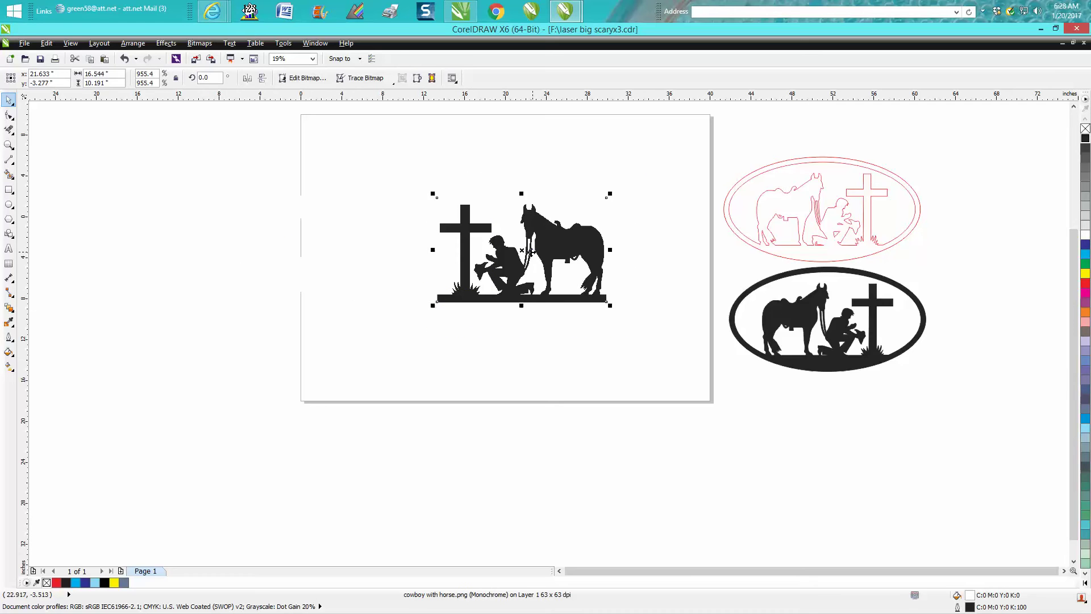
{"action": "mouse_move", "coordinate": [551, 304]}
{"action": "left_mouse_down"}
{"action": "mouse_move", "coordinate": [845, 477]}
{"action": "mouse_move", "coordinate": [875, 533]}
{"action": "left_mouse_up"}
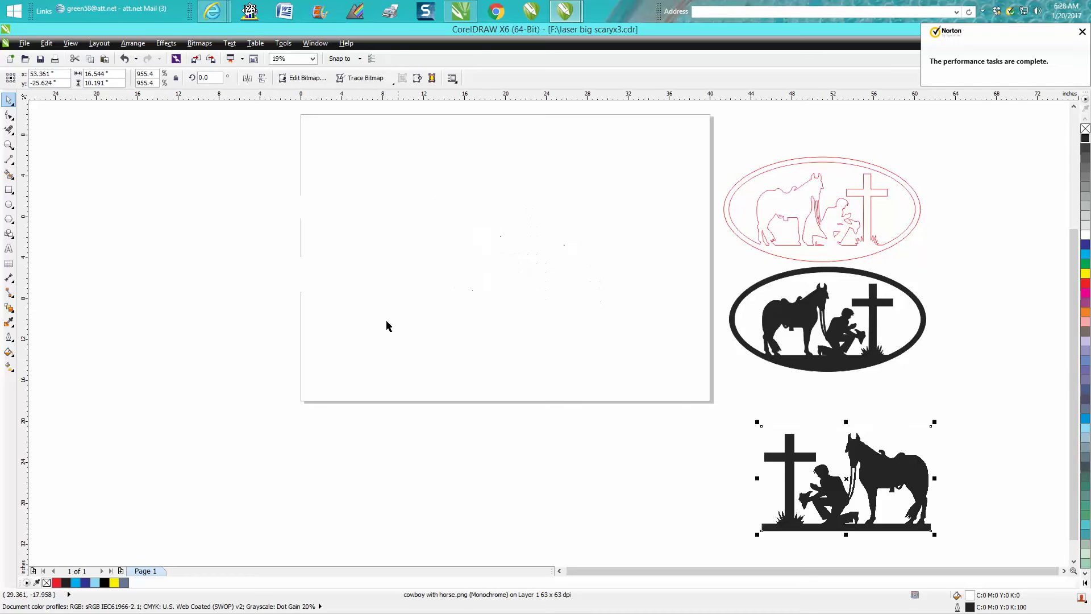
{"action": "left_click", "coordinate": [241, 245]}
{"action": "left_click_drag", "start_coordinate": [259, 243], "coordinate": [495, 257]}
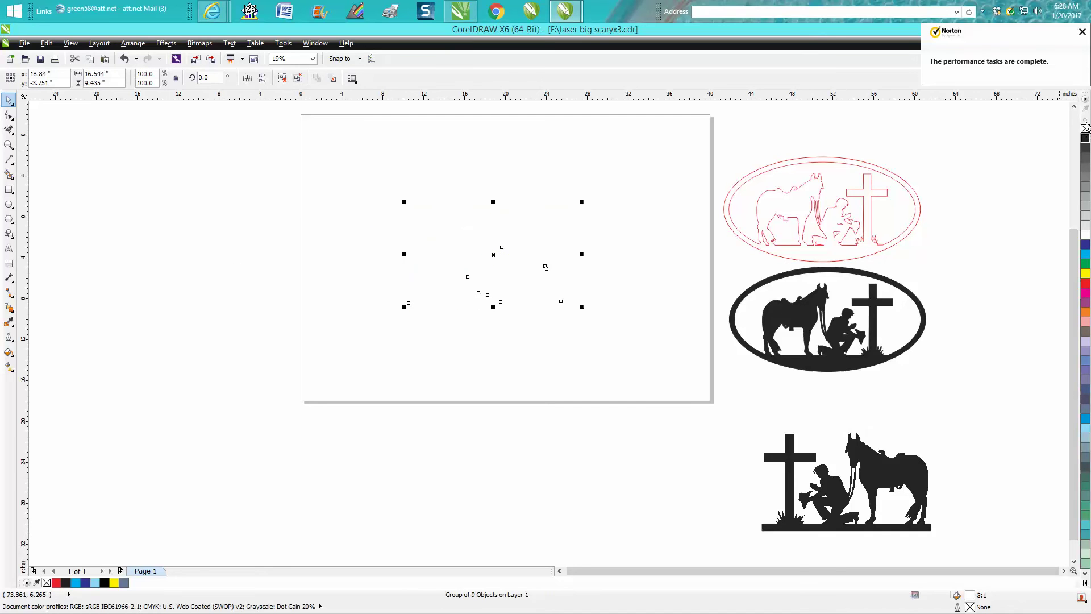
{"action": "left_click", "coordinate": [1081, 31]}
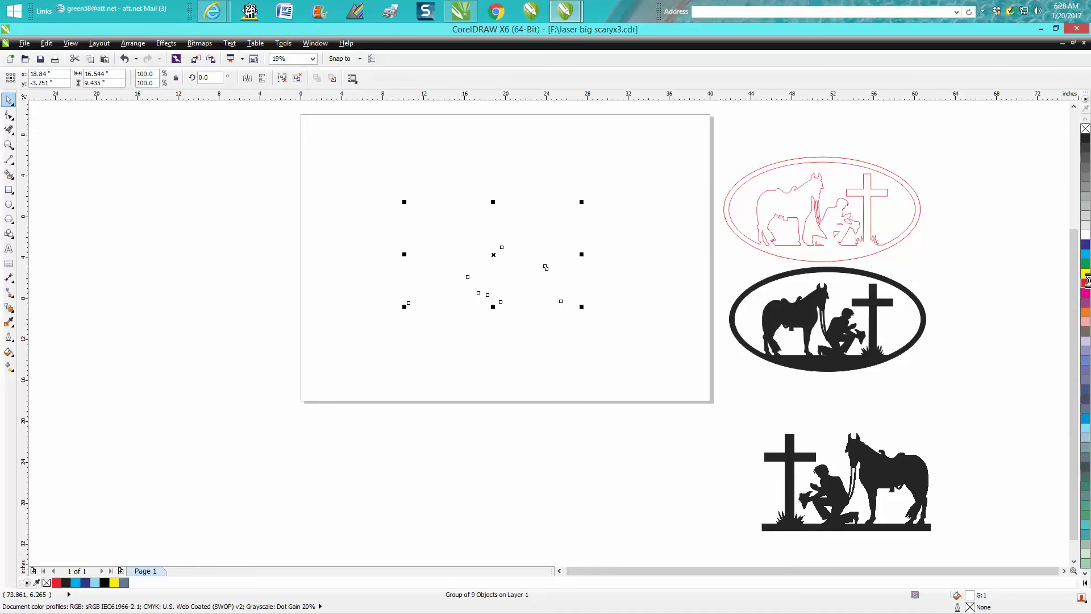
- Give the traced cowboy, cross and horse group a red hairline outline
{"action": "right_click", "coordinate": [1085, 283]}
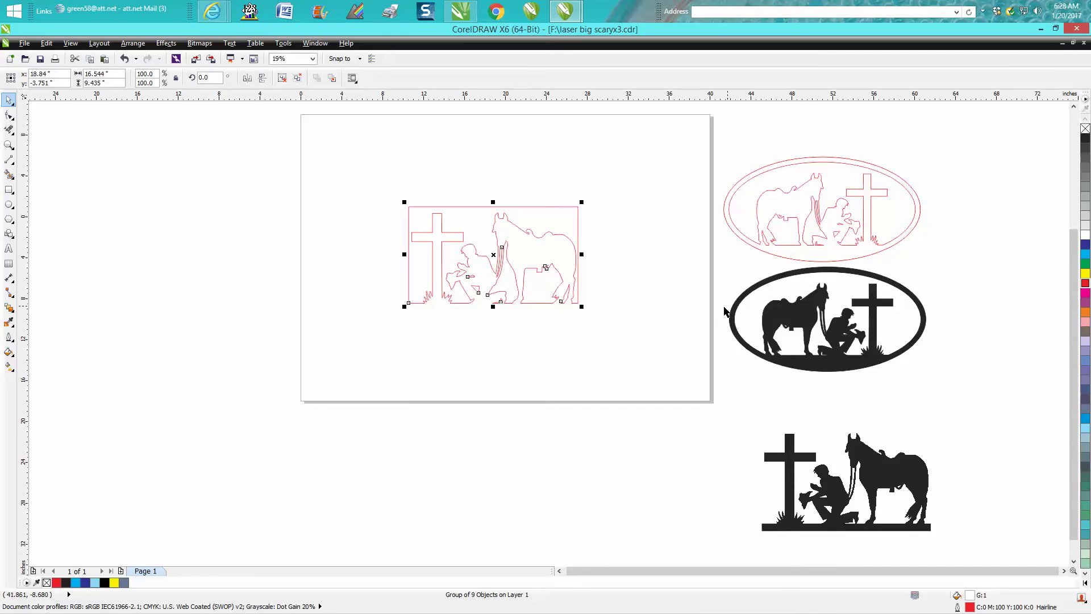
{"action": "left_click", "coordinate": [9, 145]}
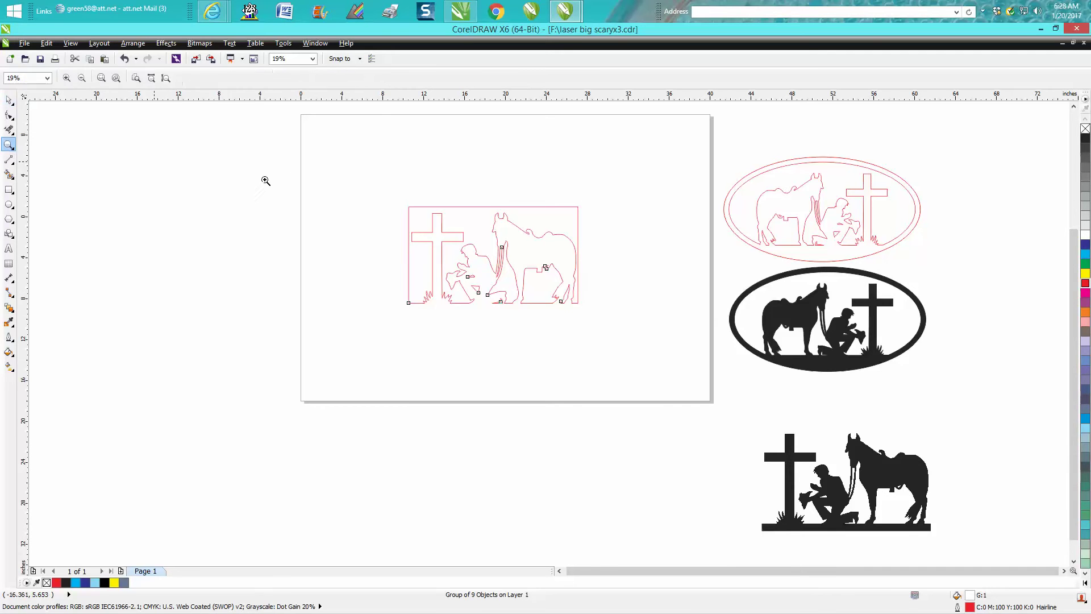
{"action": "left_click_drag", "start_coordinate": [392, 190], "coordinate": [661, 336]}
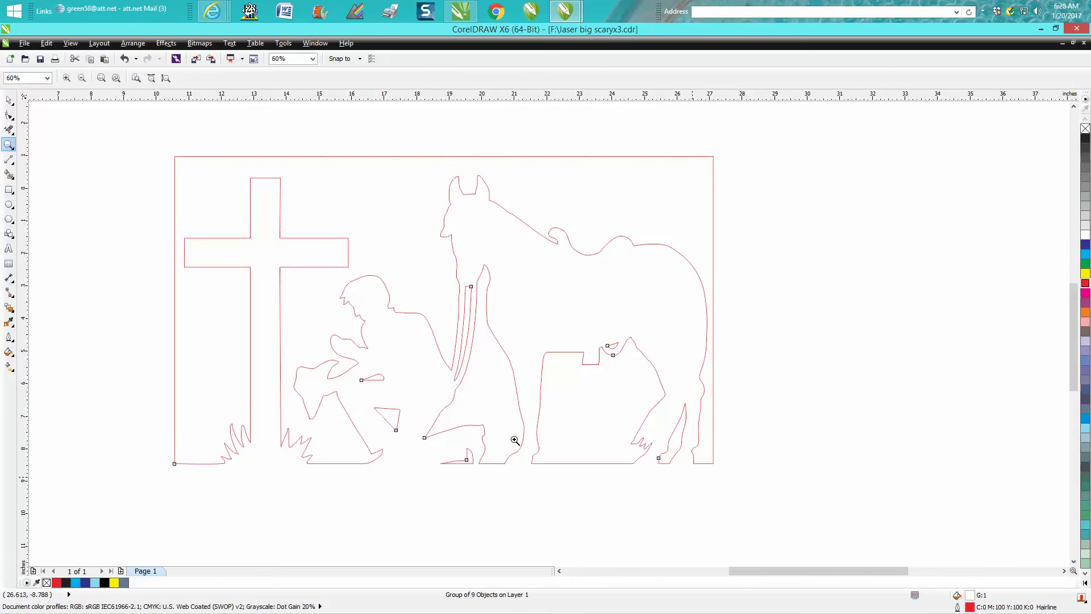
{"action": "right_click", "coordinate": [556, 402]}
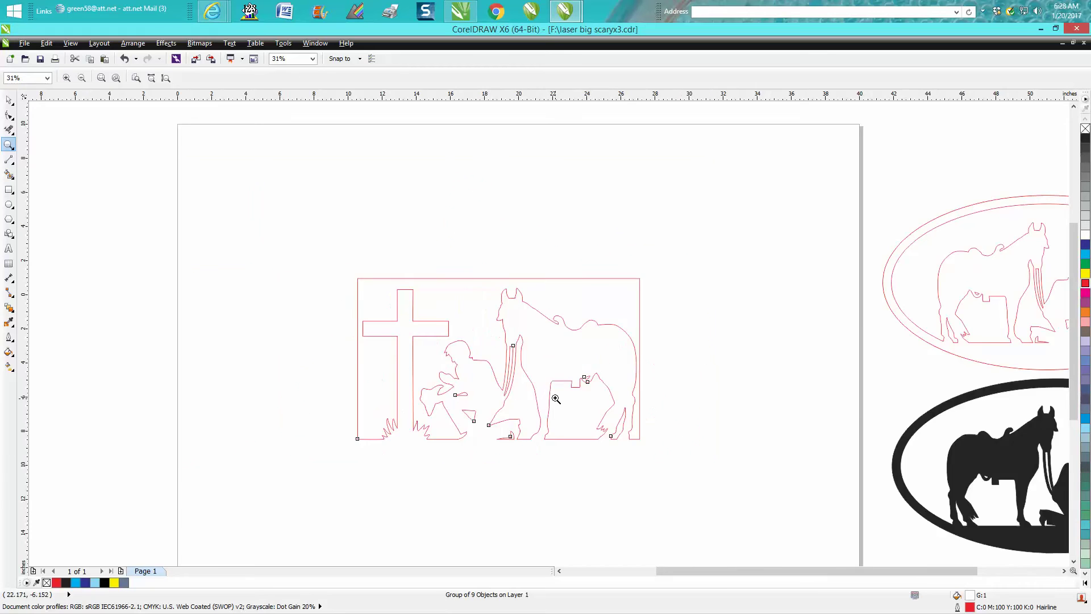
{"action": "right_click", "coordinate": [556, 399]}
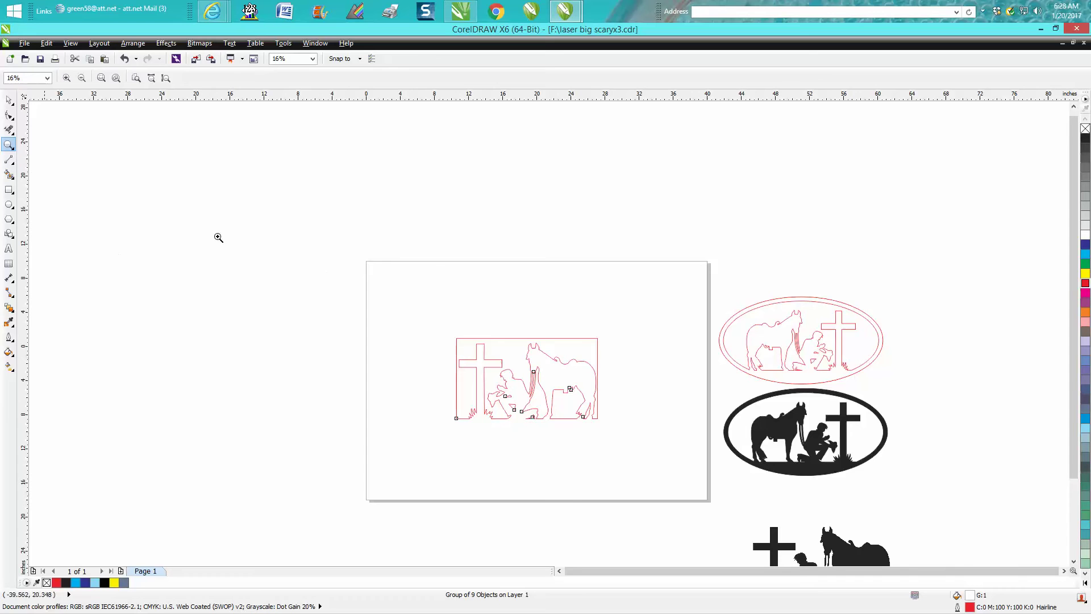
{"action": "left_click", "coordinate": [8, 100]}
- Draw a 23.333 x 11.533 inch ellipse over the traced artwork, centred on the page
{"action": "key", "text": "ctrl+z"}
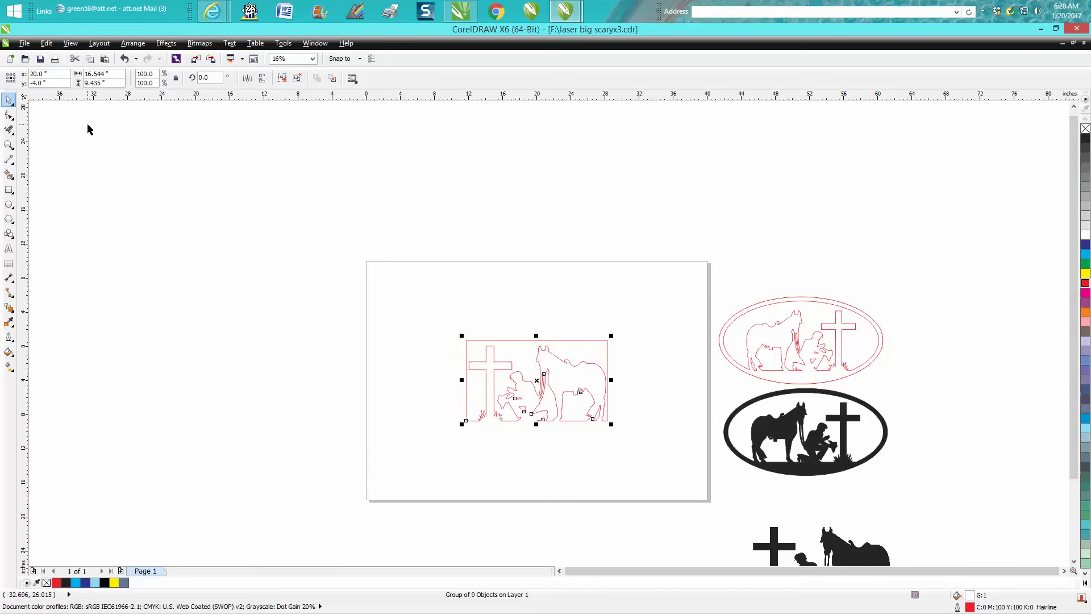
{"action": "left_click", "coordinate": [9, 205]}
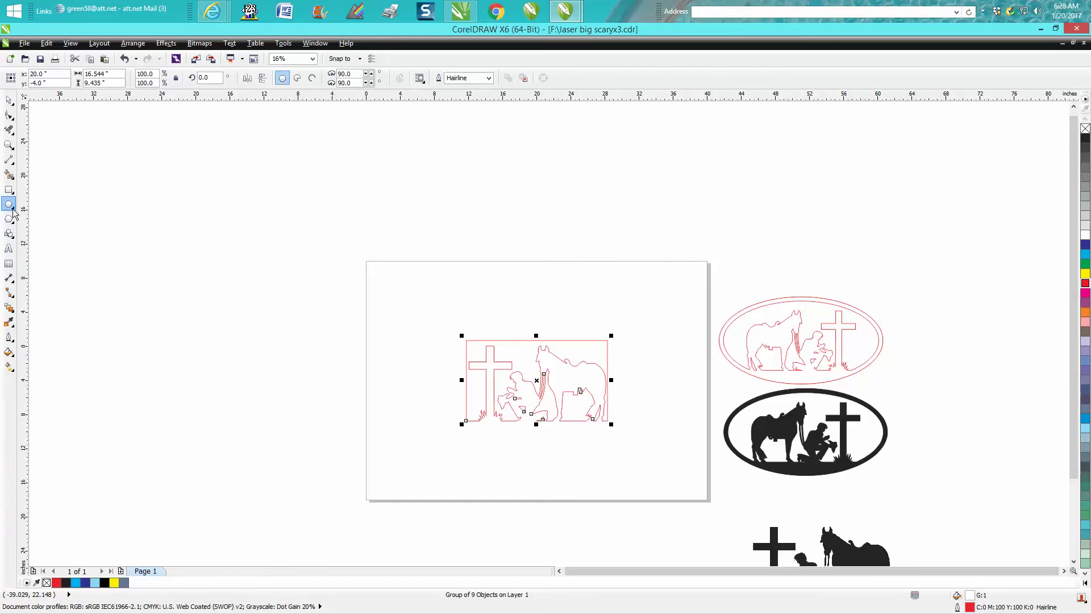
{"action": "left_click", "coordinate": [13, 209]}
{"action": "left_click", "coordinate": [31, 203]}
{"action": "left_click_drag", "start_coordinate": [632, 305], "coordinate": [433, 404]}
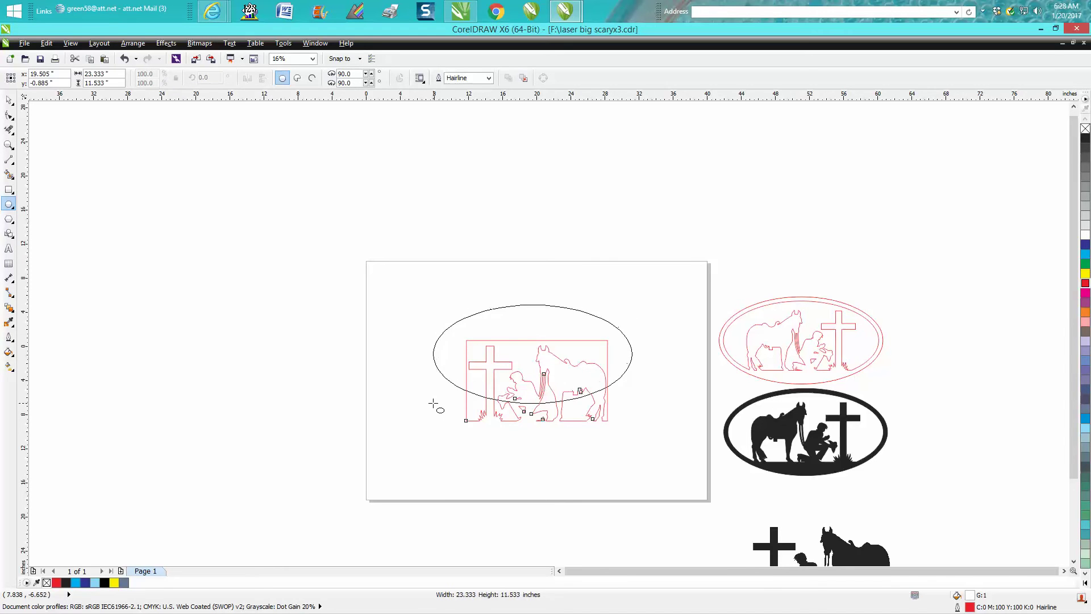
{"action": "key", "text": "p"}
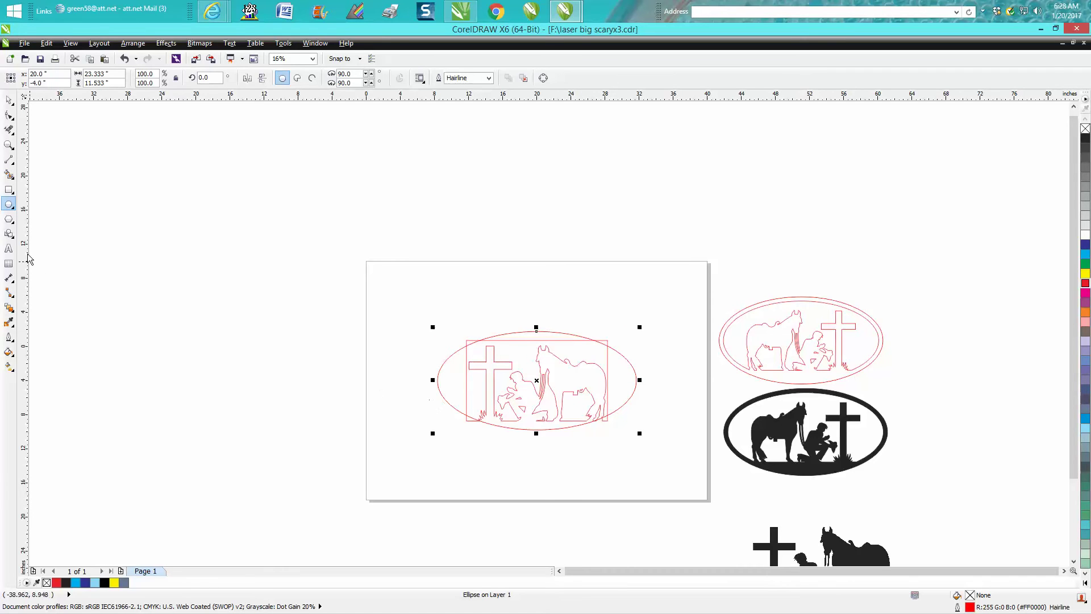
- Nudge the oval slightly into position, then bring up the Effects menu
{"action": "left_click", "coordinate": [8, 144]}
{"action": "left_click_drag", "start_coordinate": [409, 297], "coordinate": [738, 490]}
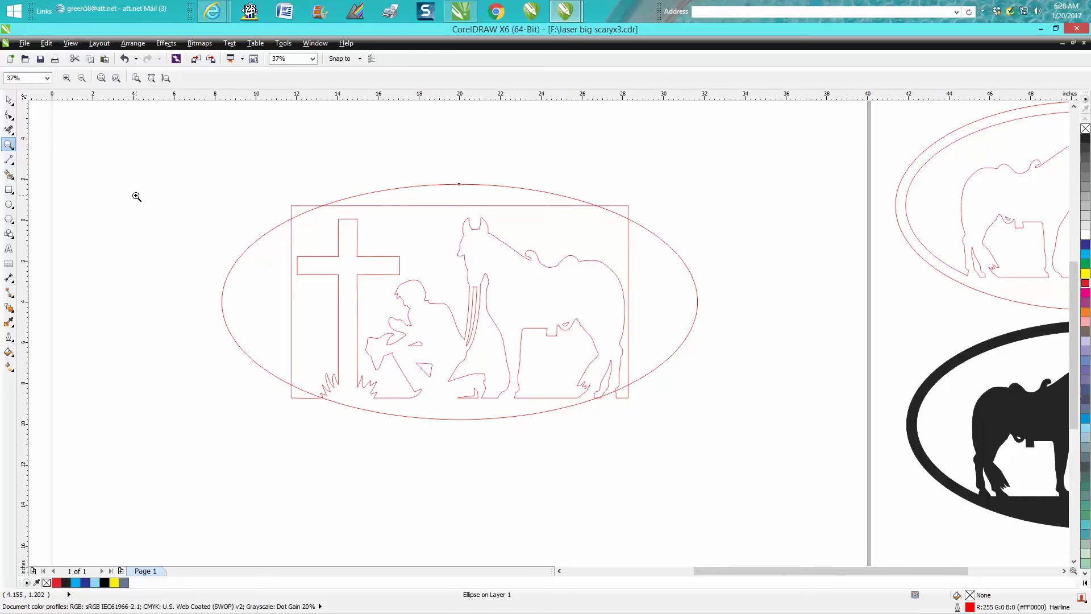
{"action": "left_click", "coordinate": [9, 100]}
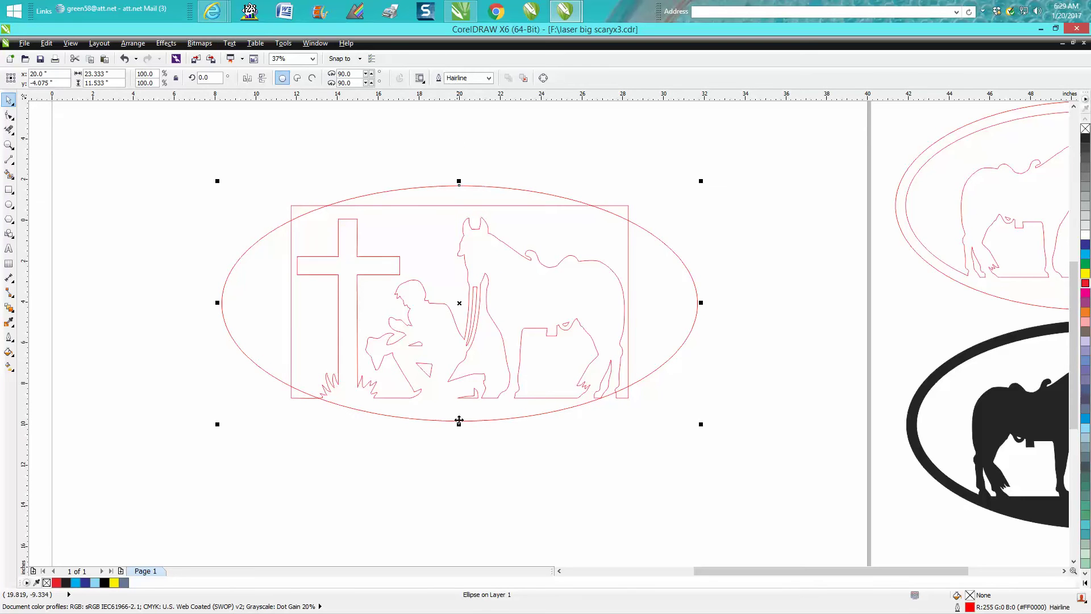
{"action": "left_click_drag", "start_coordinate": [462, 314], "coordinate": [464, 309]}
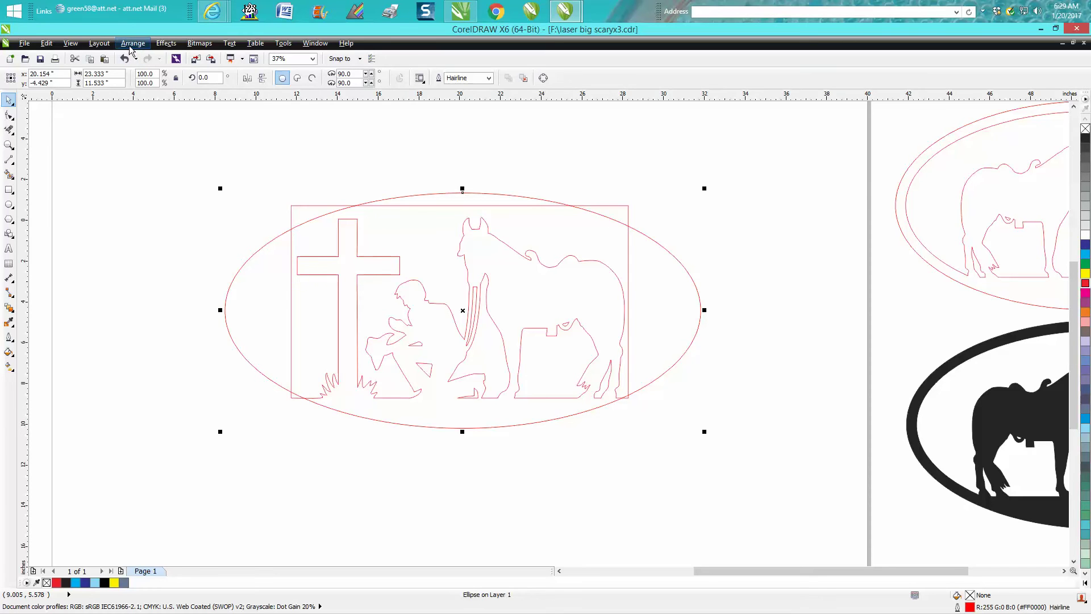
{"action": "left_click", "coordinate": [160, 48]}
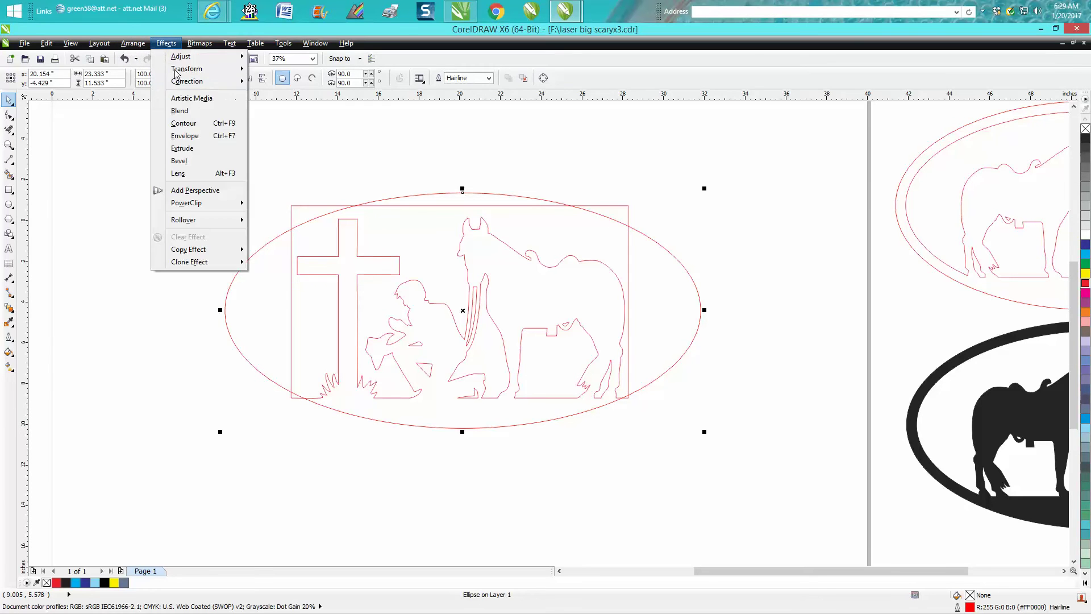
- Apply a 0.5" outside contour to the oval
{"action": "left_click", "coordinate": [184, 127]}
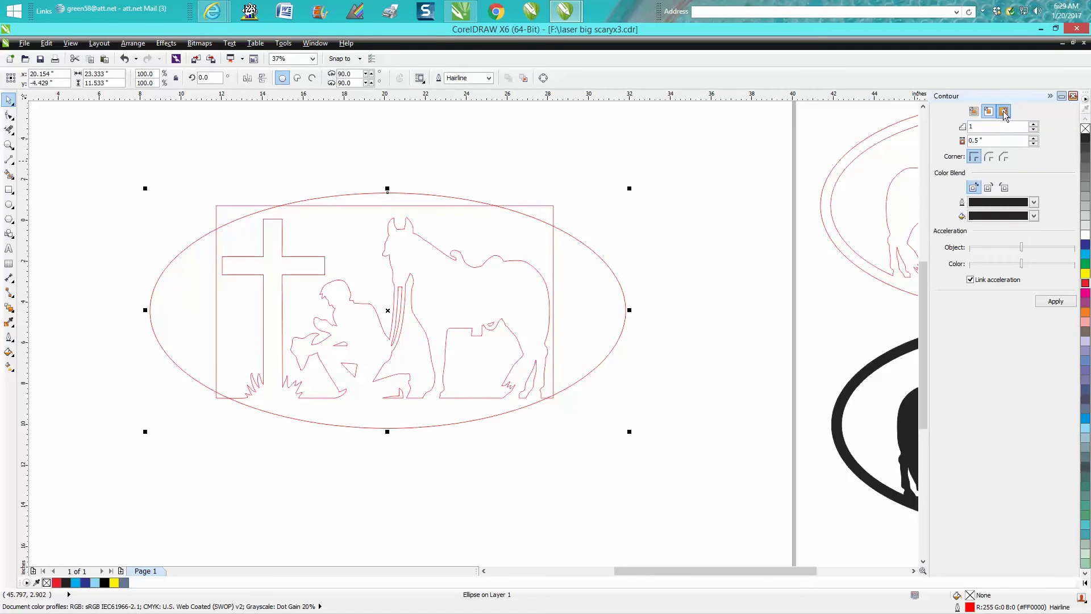
{"action": "left_click", "coordinate": [1003, 111]}
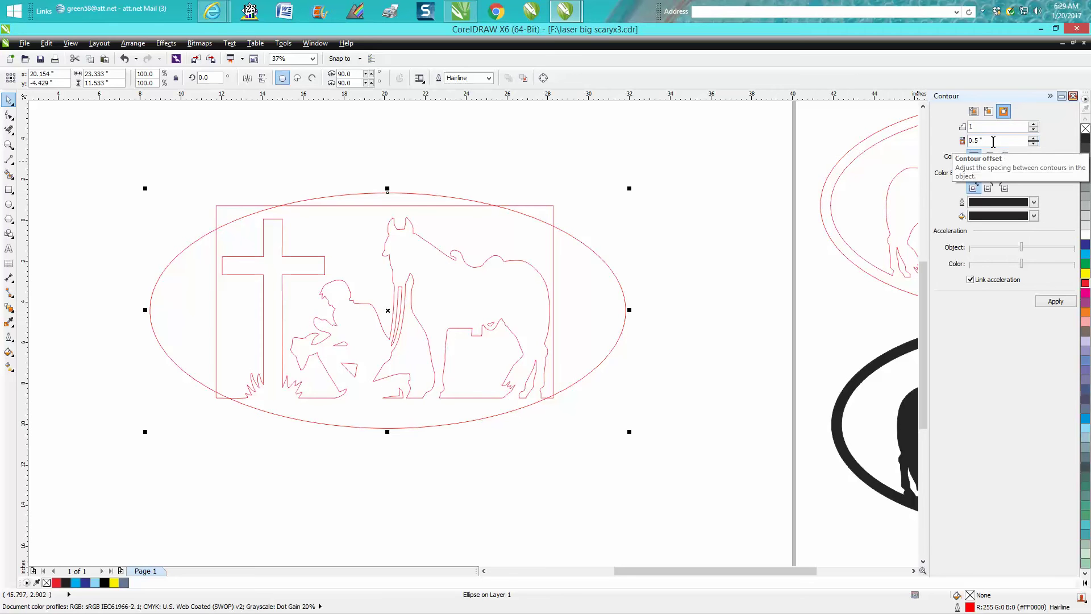
{"action": "left_click", "coordinate": [1058, 302]}
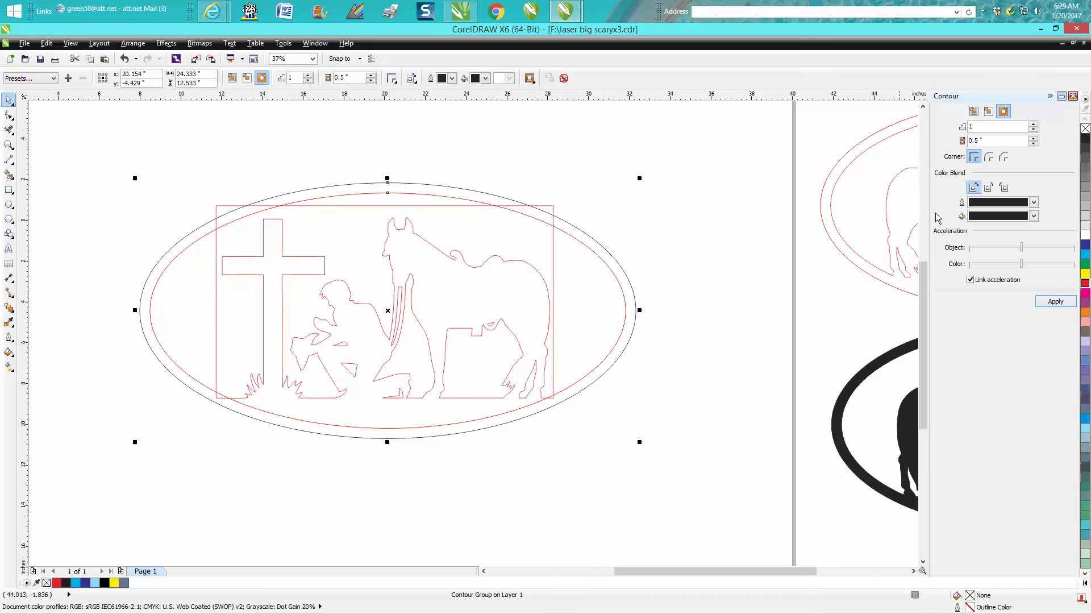
{"action": "left_click", "coordinate": [1074, 96]}
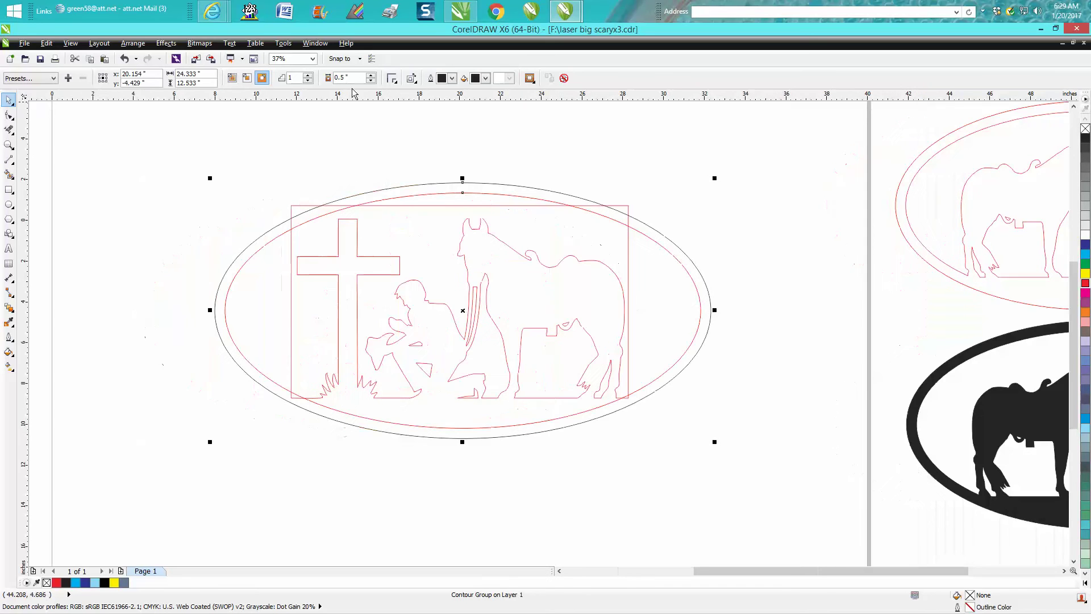
- Break the contour group apart and give the new outer oval a red outline
{"action": "left_click", "coordinate": [133, 45]}
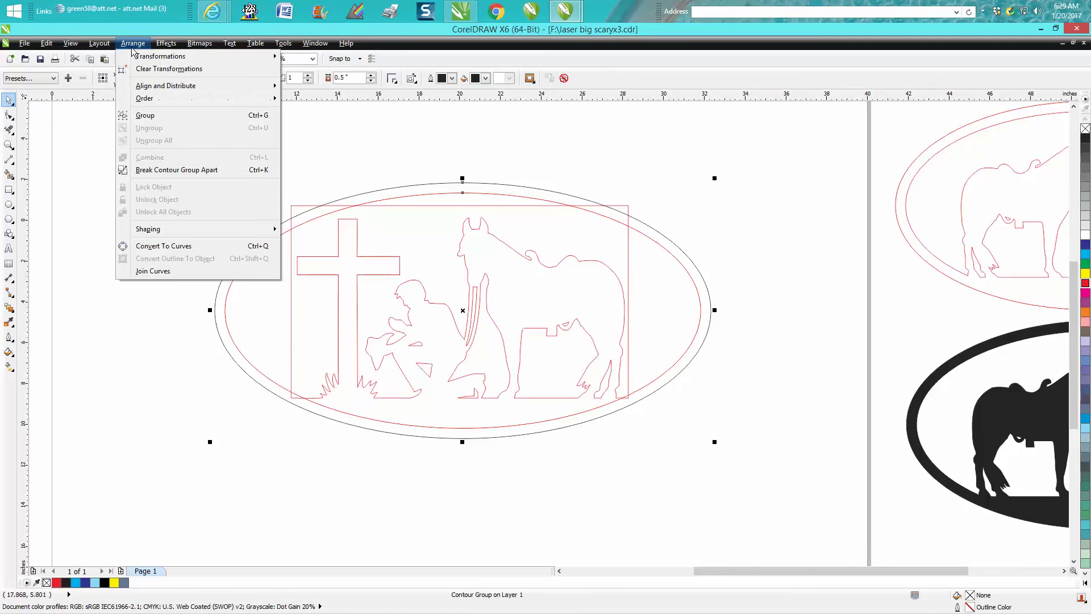
{"action": "left_click", "coordinate": [170, 169]}
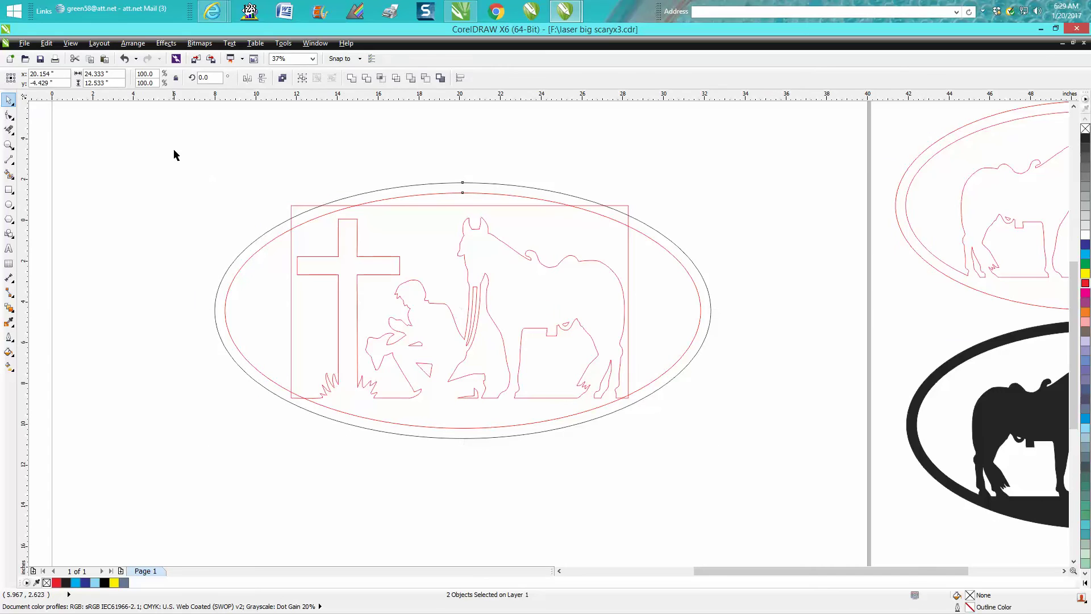
{"action": "left_click", "coordinate": [370, 189]}
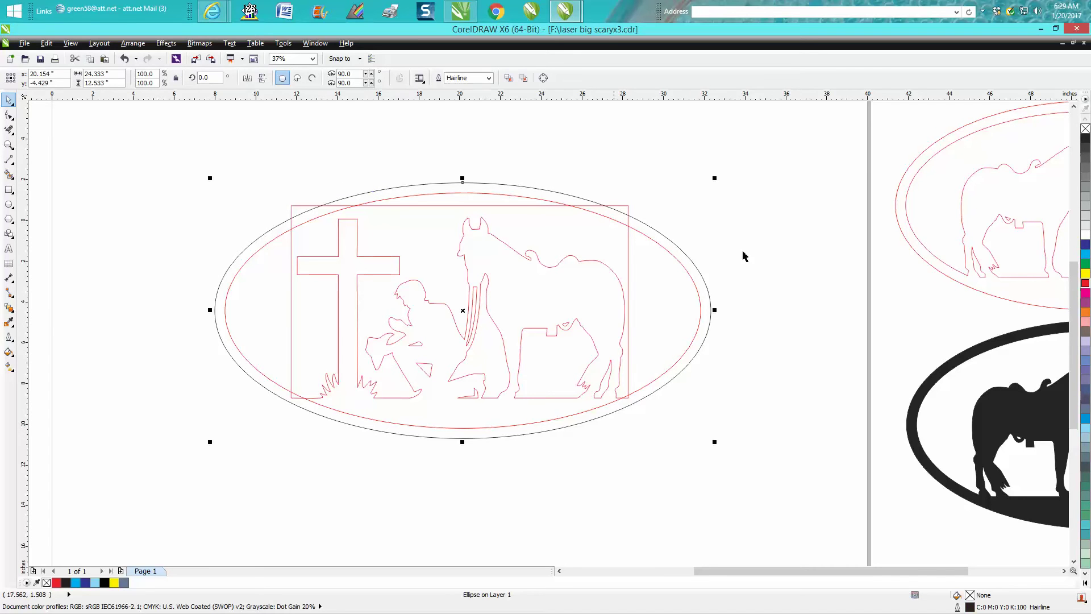
{"action": "right_click", "coordinate": [1084, 283]}
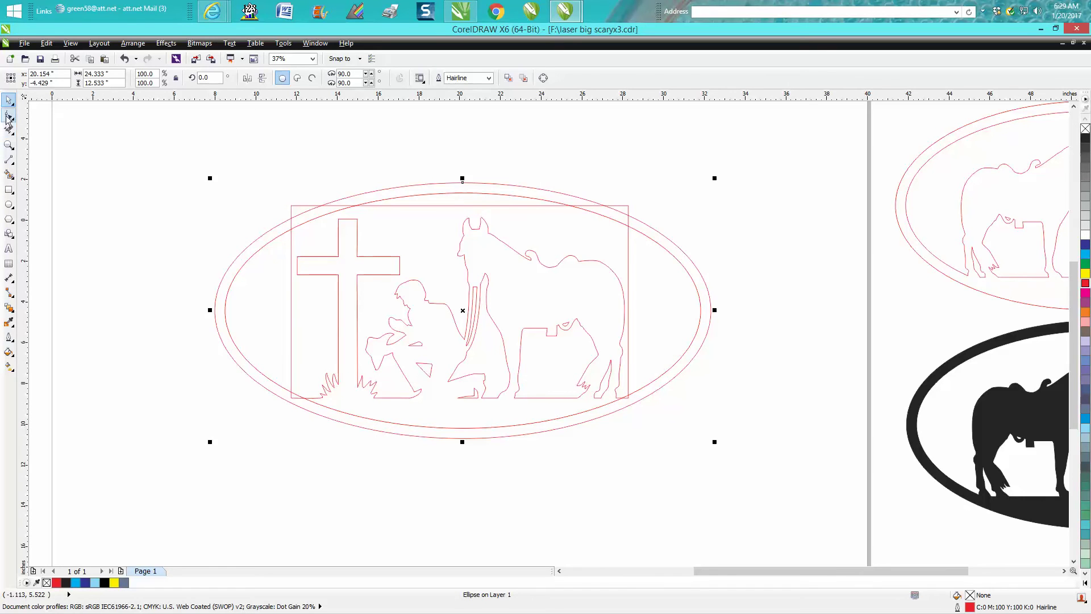
- With Virtual Segment Delete, remove the rectangle's top edge, top-left corner and left edge pieces
{"action": "left_click", "coordinate": [9, 144]}
{"action": "left_click_drag", "start_coordinate": [197, 168], "coordinate": [756, 469]}
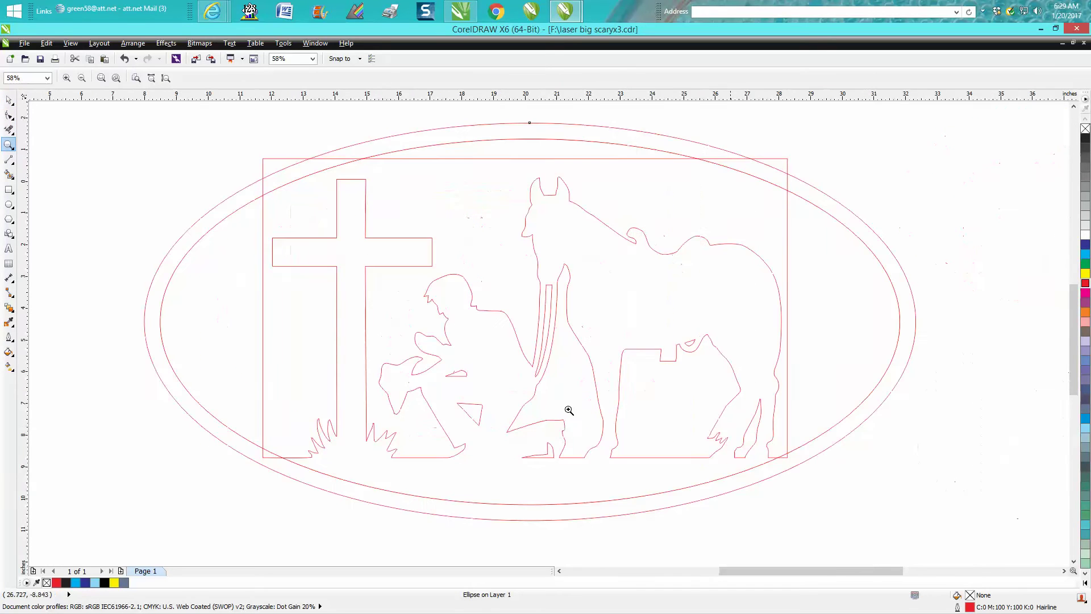
{"action": "left_click", "coordinate": [8, 114]}
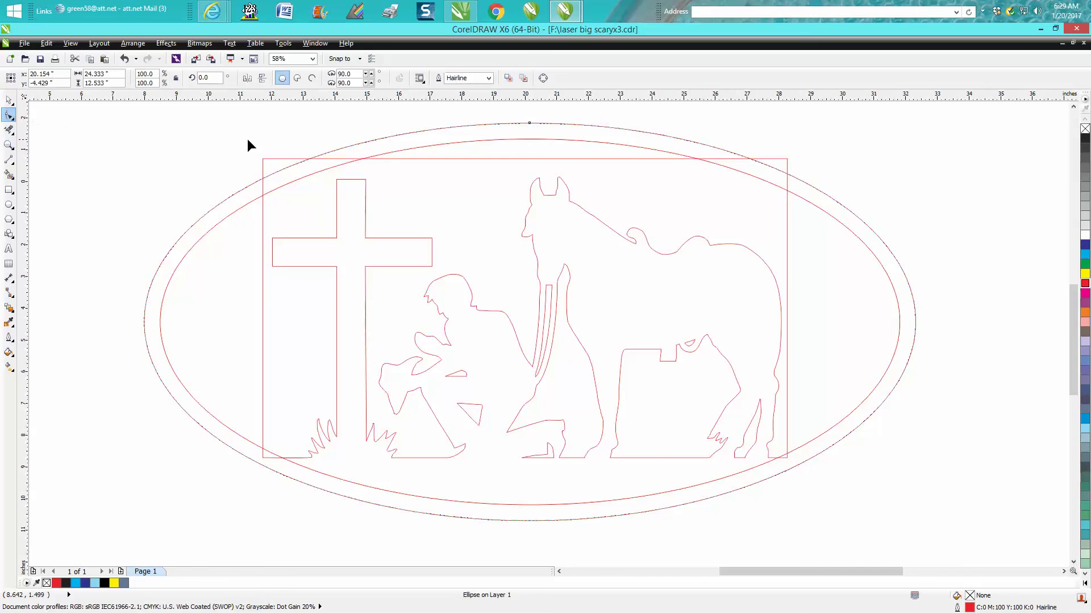
{"action": "left_click", "coordinate": [9, 132]}
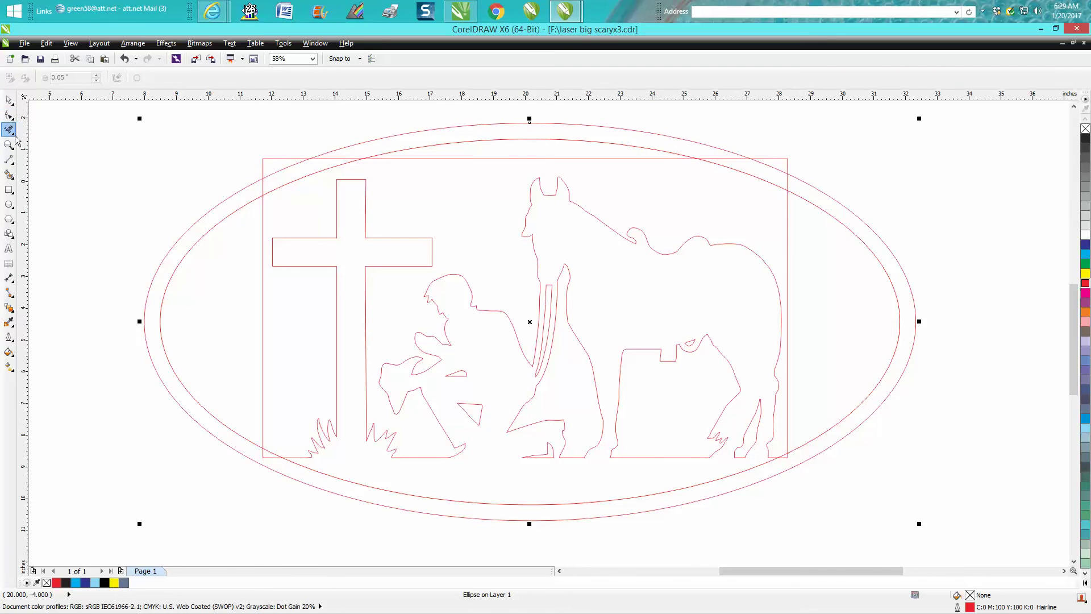
{"action": "left_click", "coordinate": [16, 135]}
{"action": "left_click", "coordinate": [57, 166]}
{"action": "left_click", "coordinate": [455, 155]}
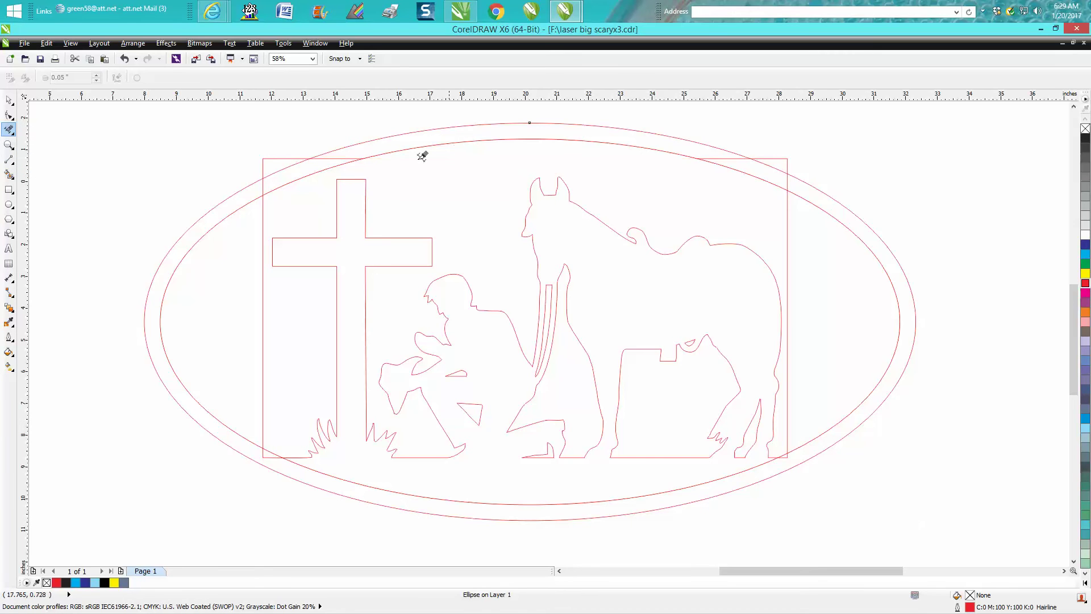
{"action": "left_click", "coordinate": [296, 159]}
{"action": "left_click", "coordinate": [262, 186]}
{"action": "left_click", "coordinate": [262, 210]}
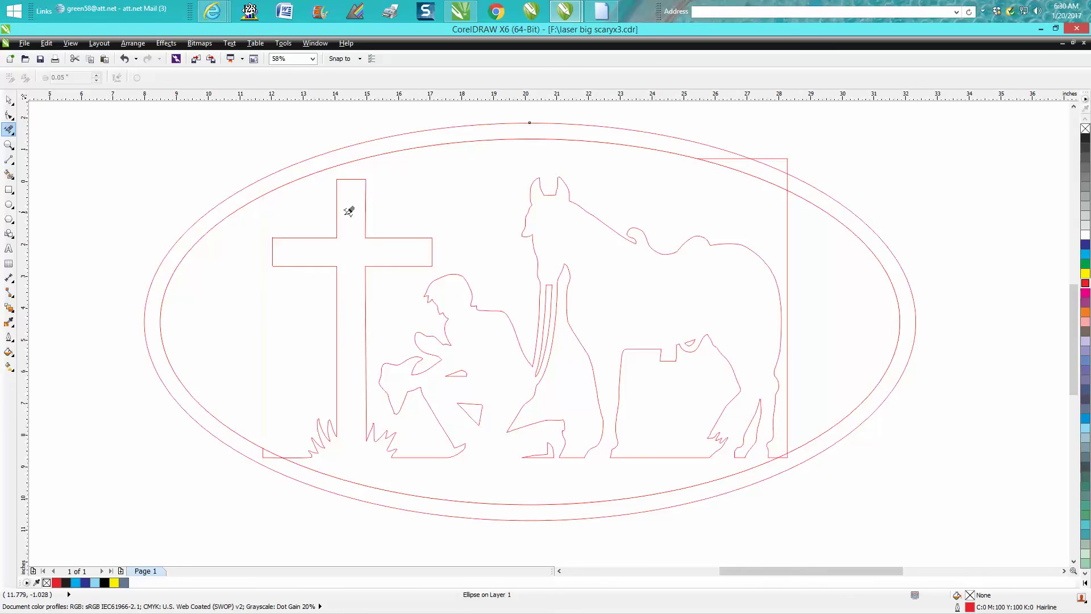
- Remove the rectangle's top-right corner and right edge pieces between and inside the ovals
{"action": "left_click", "coordinate": [733, 156]}
{"action": "left_click", "coordinate": [786, 154]}
{"action": "left_click", "coordinate": [787, 181]}
{"action": "left_click", "coordinate": [786, 200]}
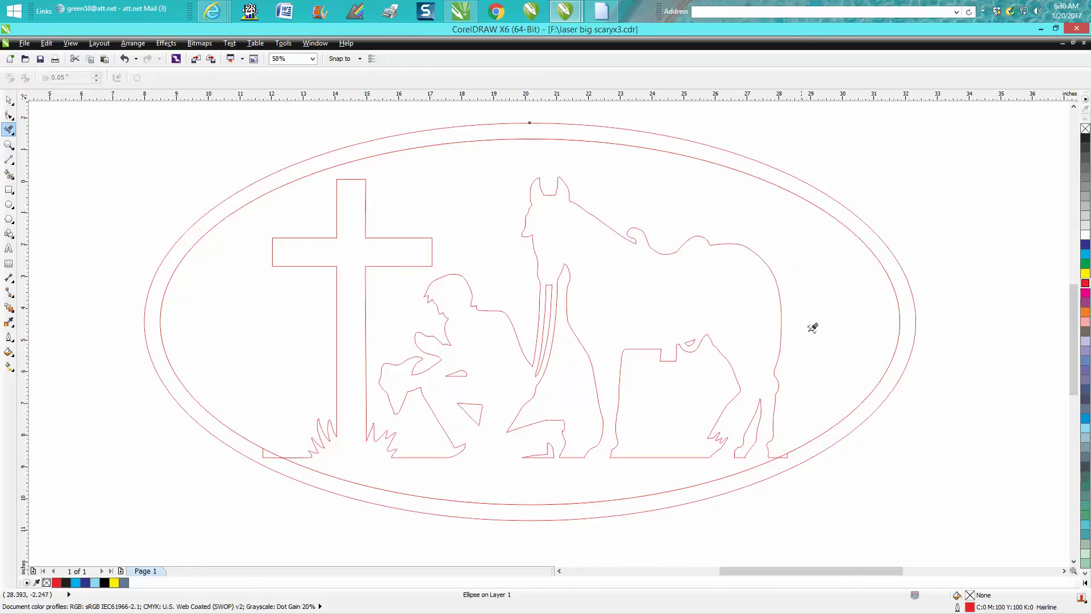
- Delete the small leftover triangle at the lower left and check the lower-right corner
{"action": "left_click", "coordinate": [9, 145]}
{"action": "left_click_drag", "start_coordinate": [200, 382], "coordinate": [478, 510]}
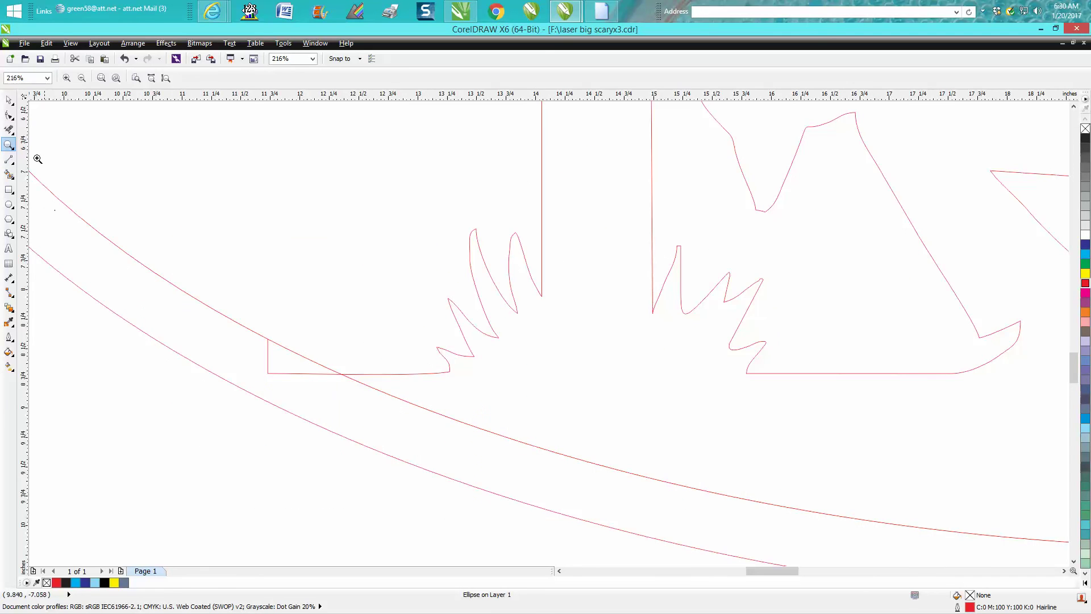
{"action": "left_click", "coordinate": [11, 131]}
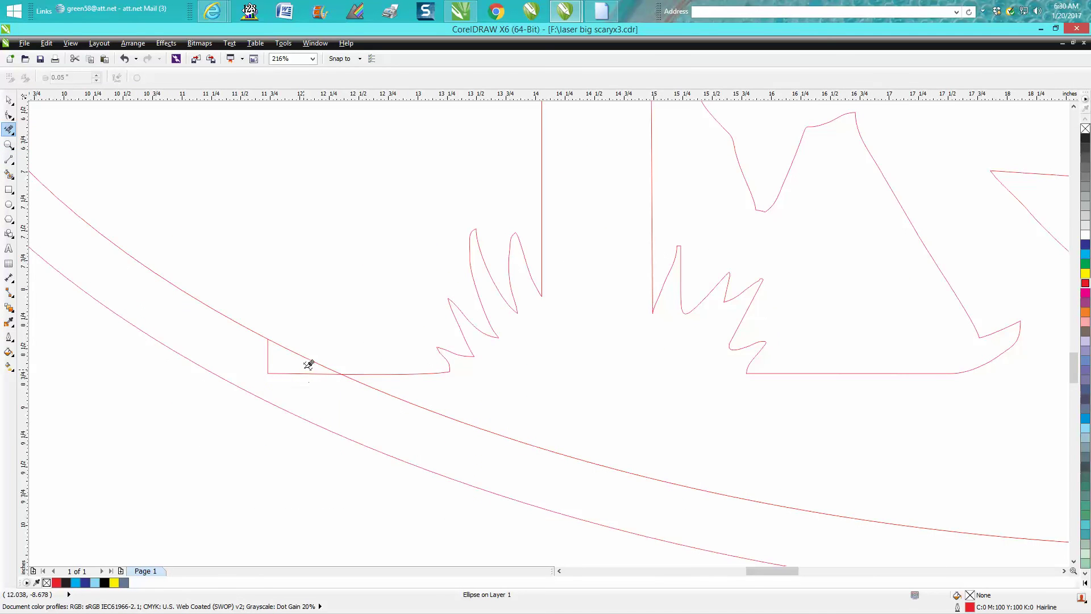
{"action": "left_click", "coordinate": [303, 369]}
{"action": "scroll", "coordinate": [352, 336], "scroll_direction": "down", "scroll_amount": 5}
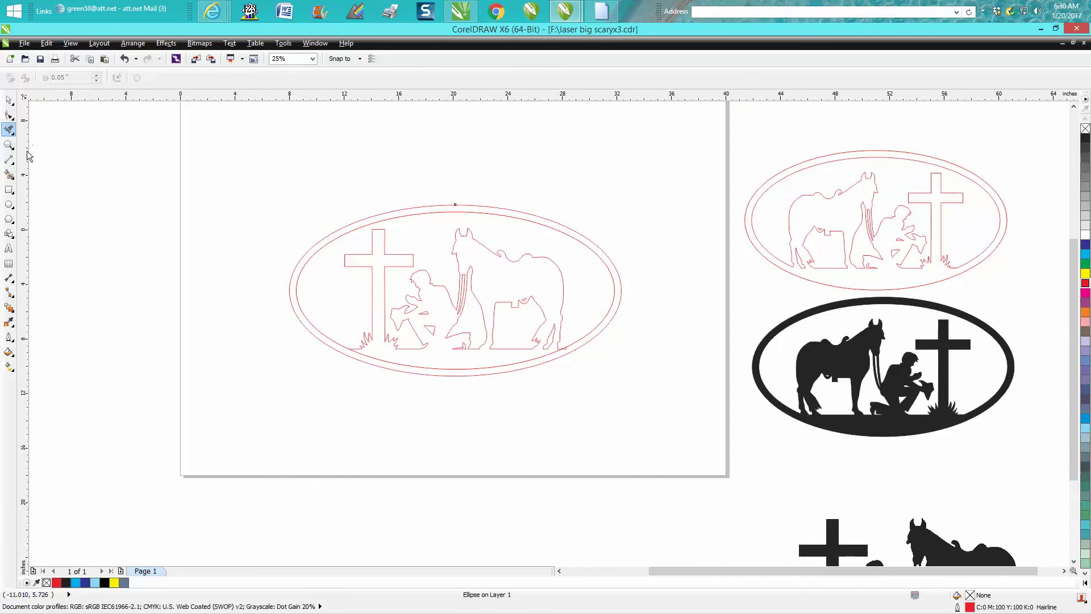
{"action": "left_click", "coordinate": [8, 145]}
{"action": "left_click_drag", "start_coordinate": [524, 337], "coordinate": [680, 401]}
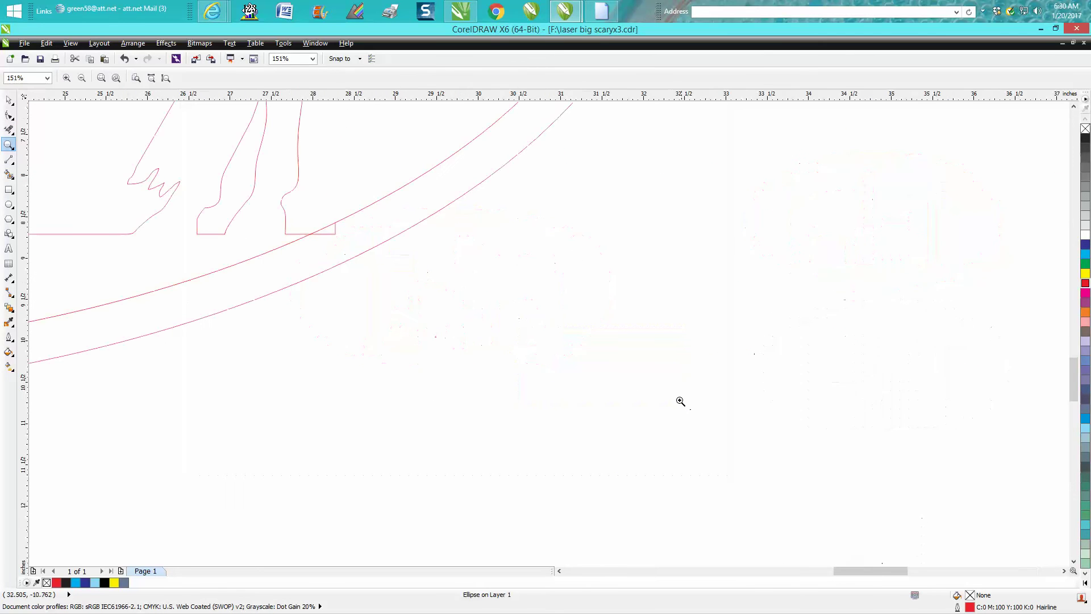
{"action": "left_click", "coordinate": [9, 130]}
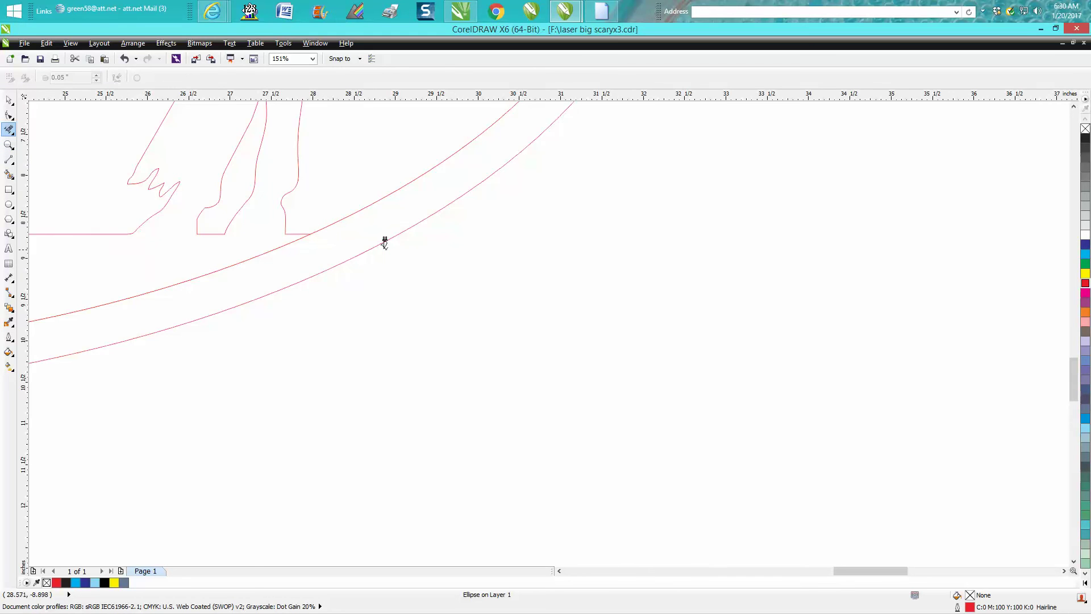
{"action": "scroll", "coordinate": [398, 244], "scroll_direction": "down", "scroll_amount": 2}
{"action": "scroll", "coordinate": [411, 246], "scroll_direction": "down", "scroll_amount": 2}
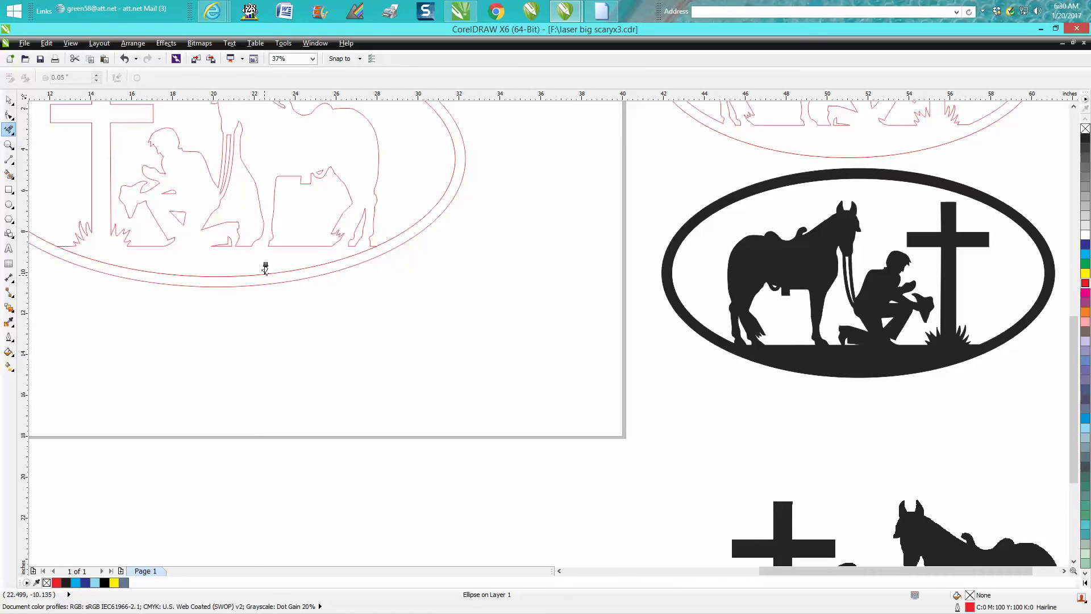
{"action": "scroll", "coordinate": [322, 296], "scroll_direction": "down", "scroll_amount": 2}
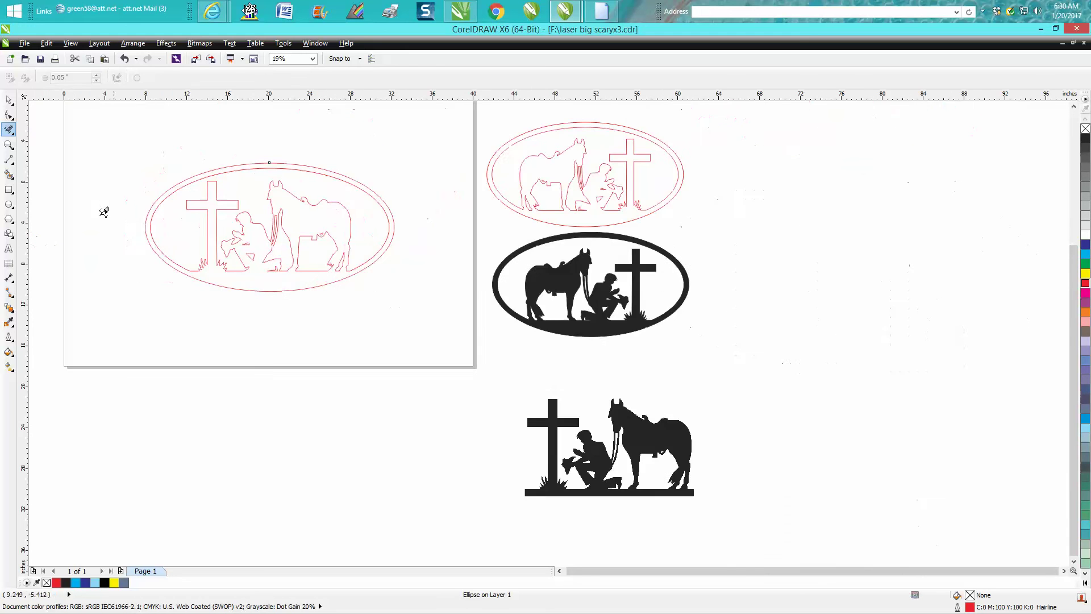
{"action": "left_click", "coordinate": [8, 144]}
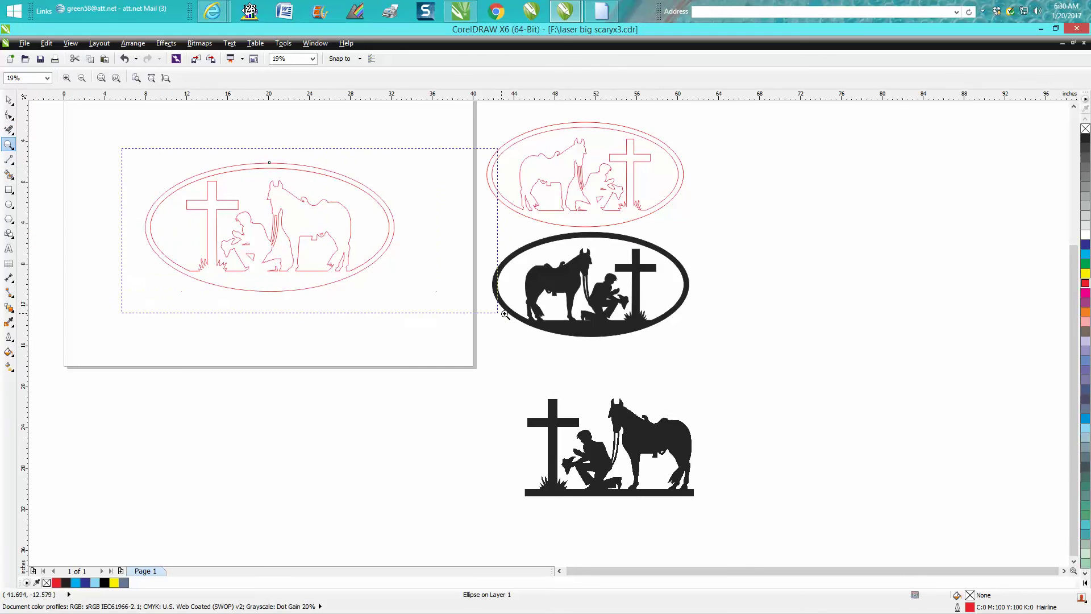
{"action": "left_click_drag", "start_coordinate": [504, 314], "coordinate": [505, 313]}
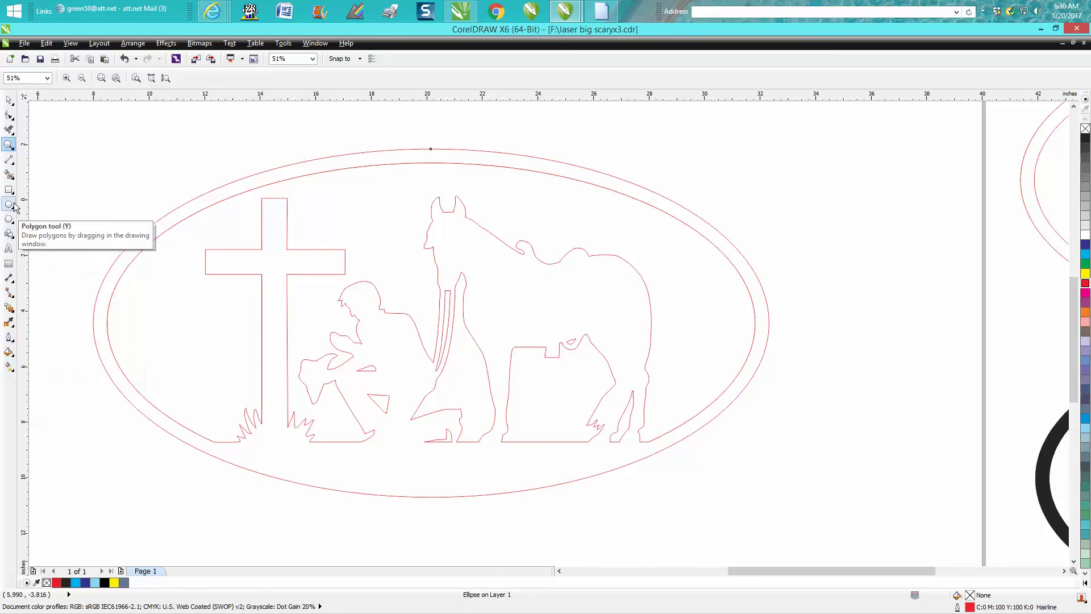
- Smart Fill the design black, then undo both the black and grey-blue fills
{"action": "left_click", "coordinate": [9, 174]}
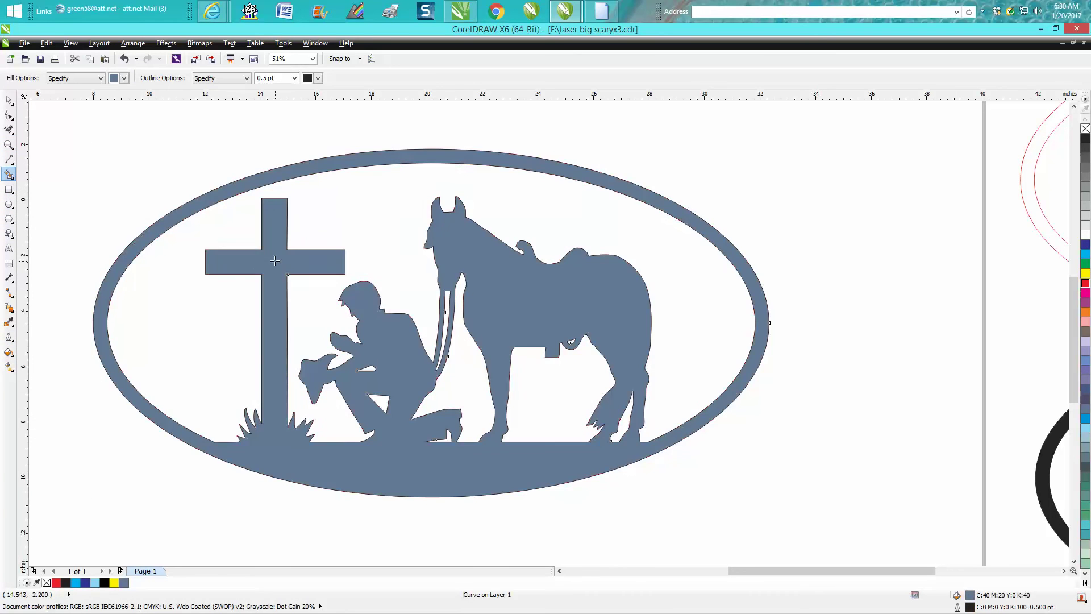
{"action": "left_click", "coordinate": [1084, 138]}
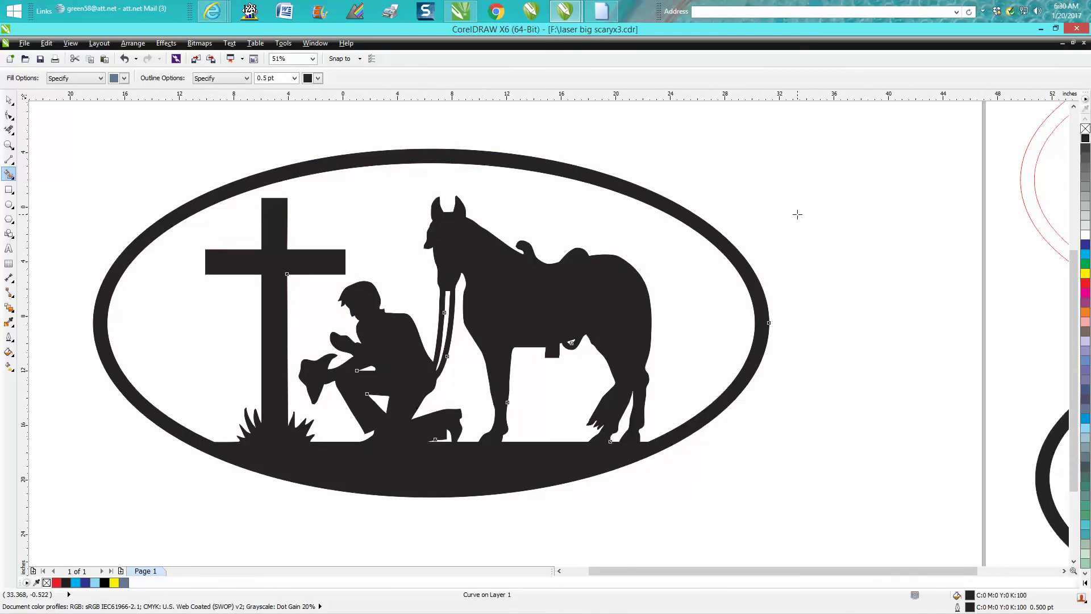
{"action": "scroll", "coordinate": [797, 214], "scroll_direction": "down", "scroll_amount": 2}
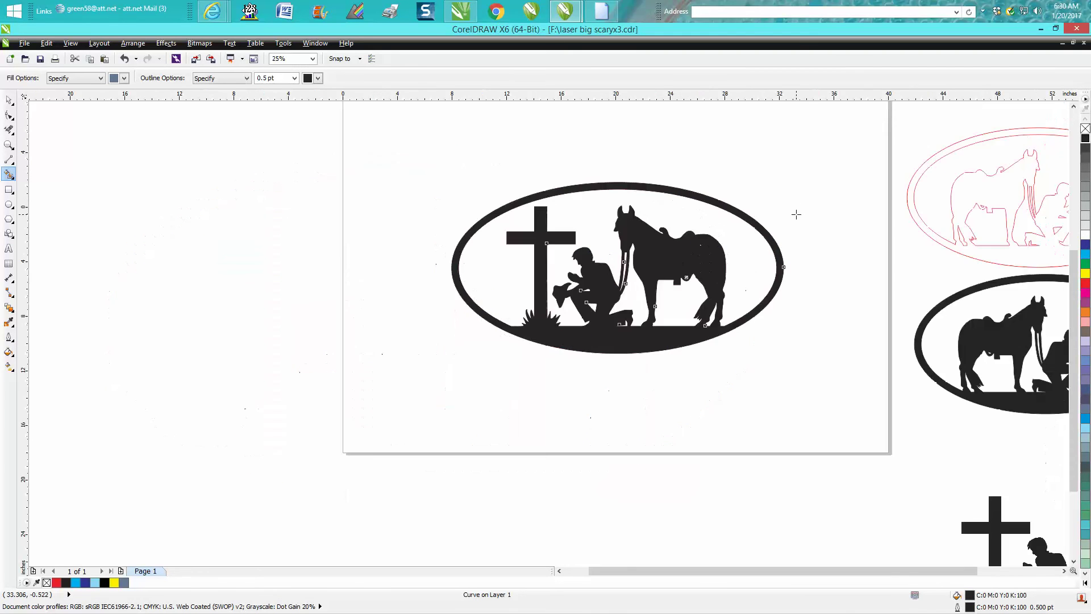
{"action": "left_click", "coordinate": [125, 59]}
{"action": "left_click", "coordinate": [125, 59]}
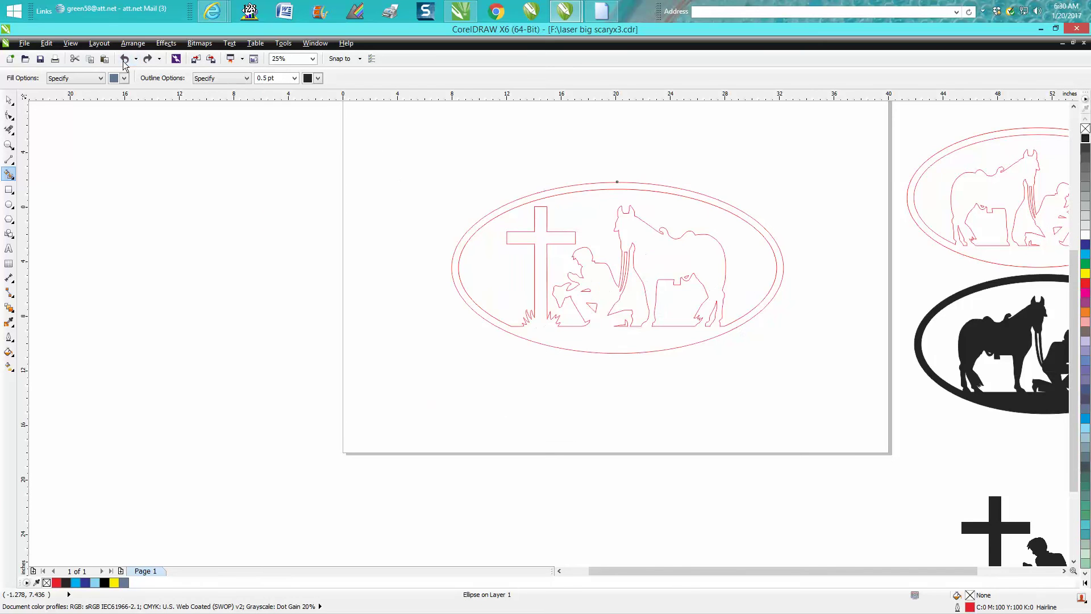
{"action": "left_click", "coordinate": [9, 144]}
{"action": "left_click_drag", "start_coordinate": [392, 138], "coordinate": [820, 400]}
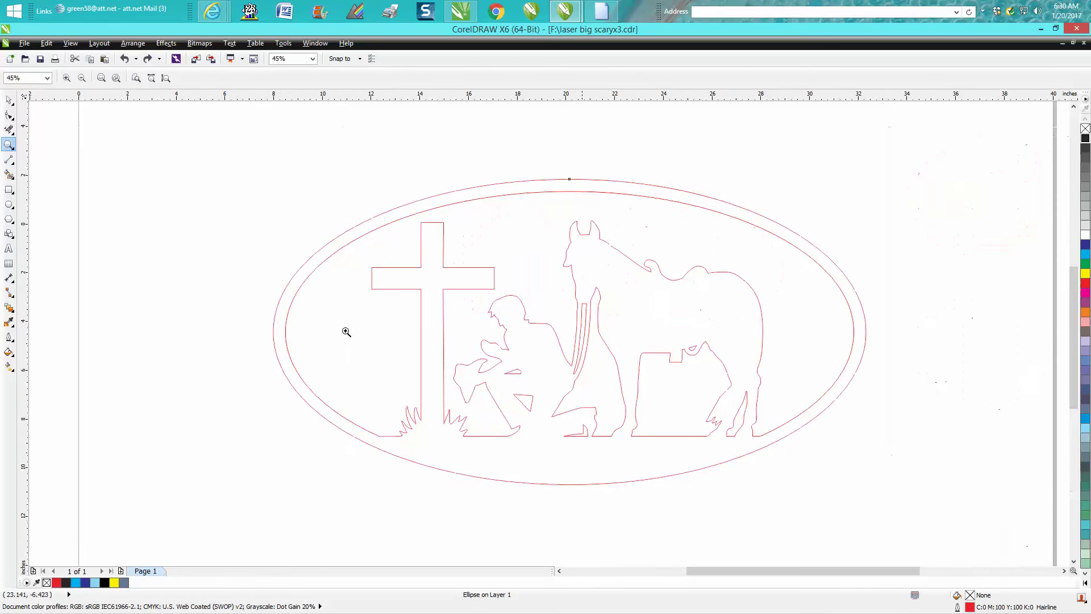
- Ungroup the traced silhouette group into nine separate cross, figure and horse curves
{"action": "left_click", "coordinate": [9, 115]}
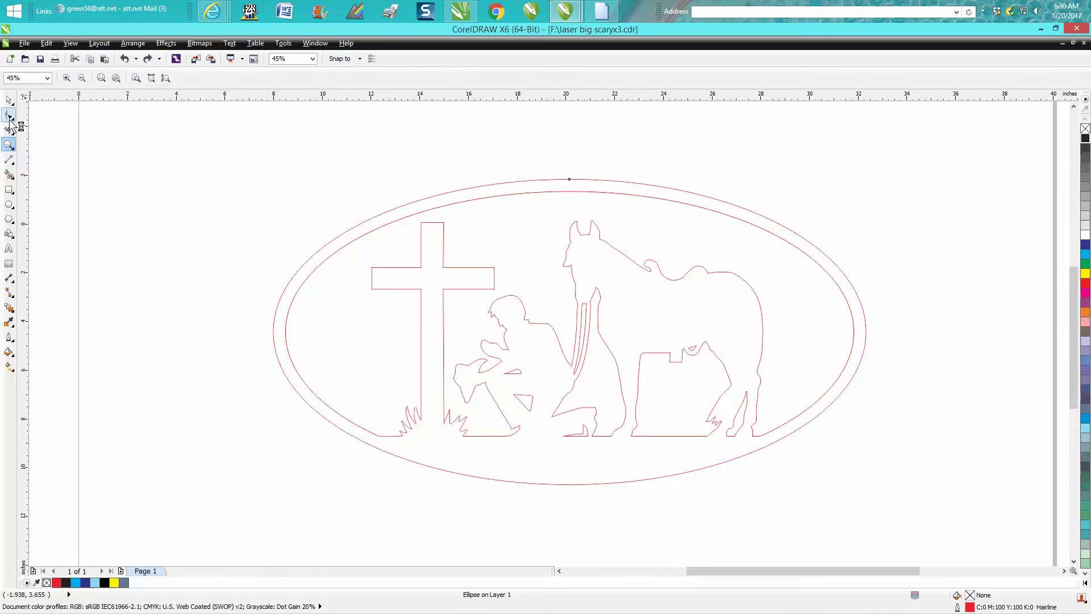
{"action": "left_click", "coordinate": [461, 201]}
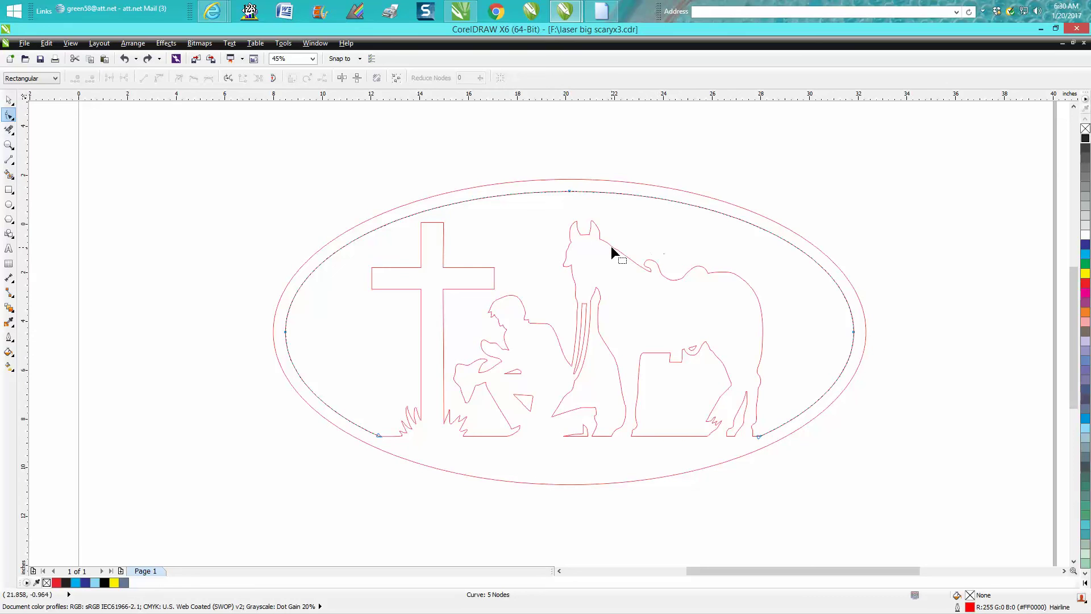
{"action": "key", "text": "Escape"}
{"action": "key", "text": "space"}
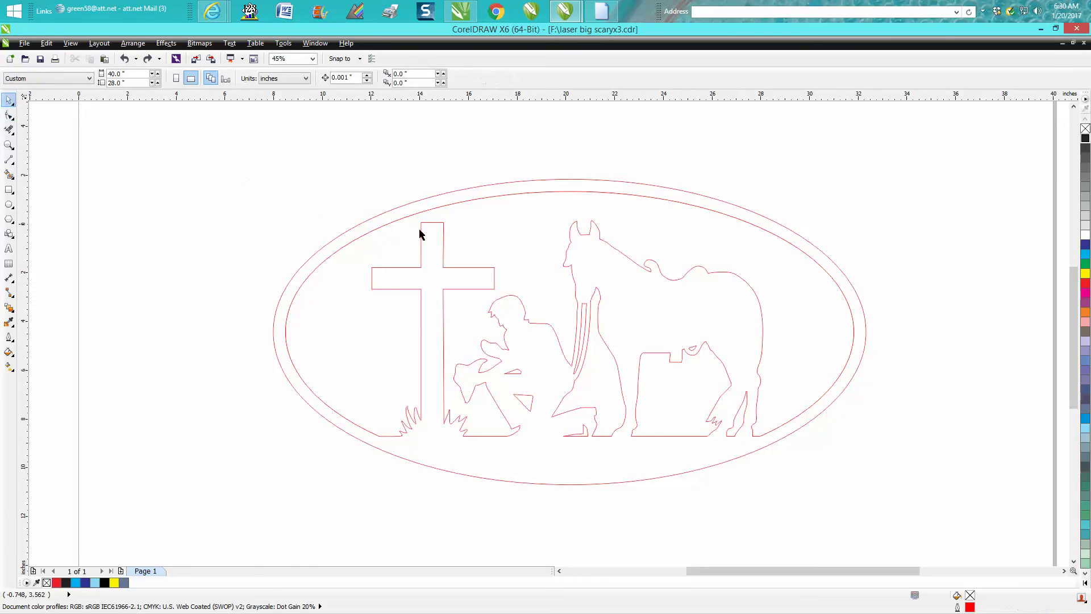
{"action": "left_click", "coordinate": [607, 250]}
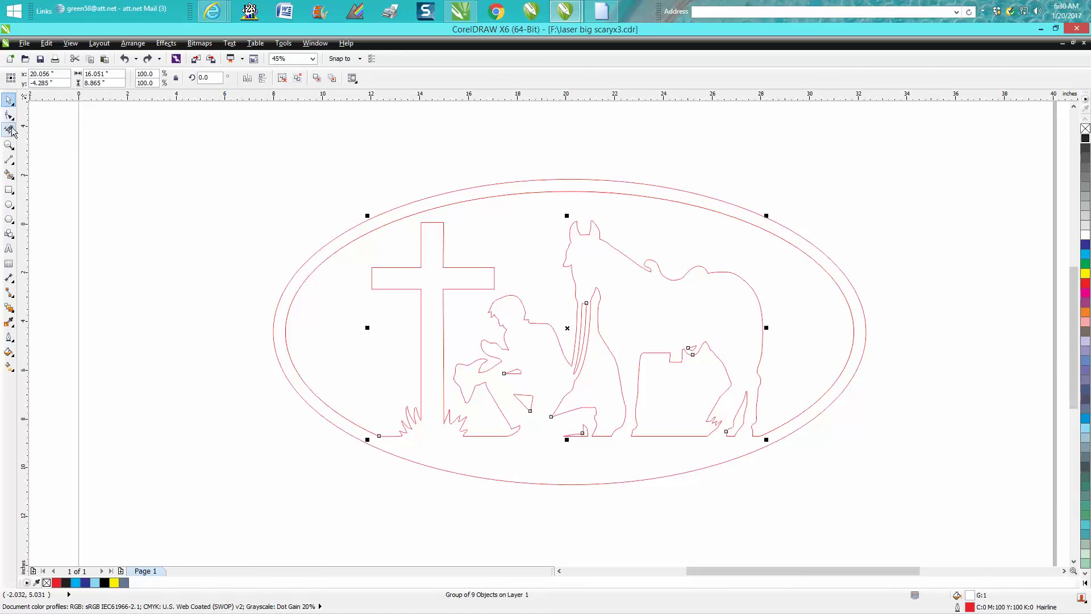
{"action": "left_click", "coordinate": [133, 43]}
{"action": "left_click", "coordinate": [149, 127]}
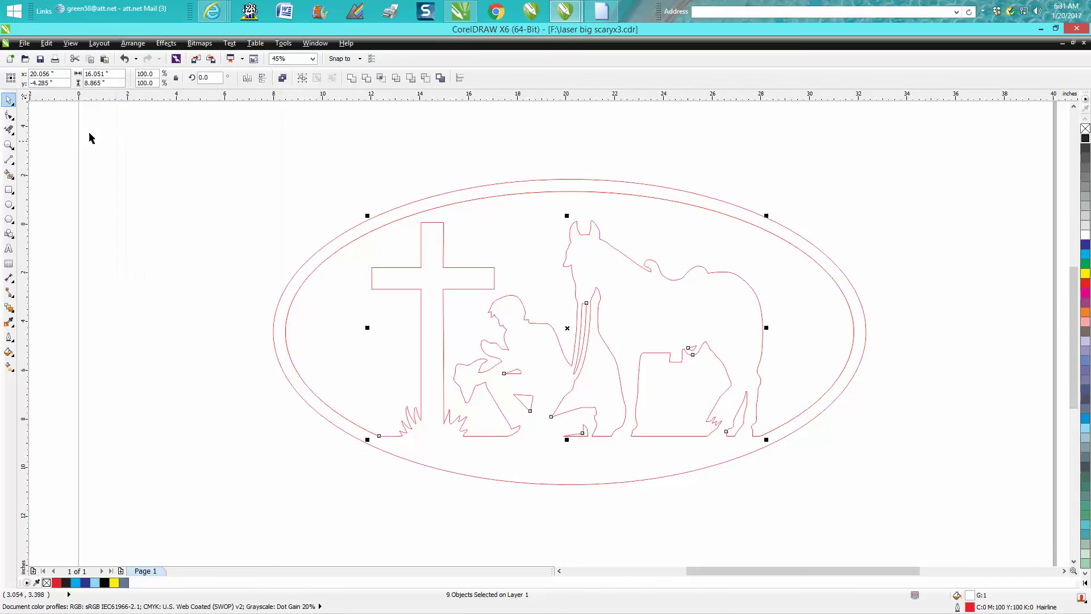
{"action": "left_click", "coordinate": [9, 114]}
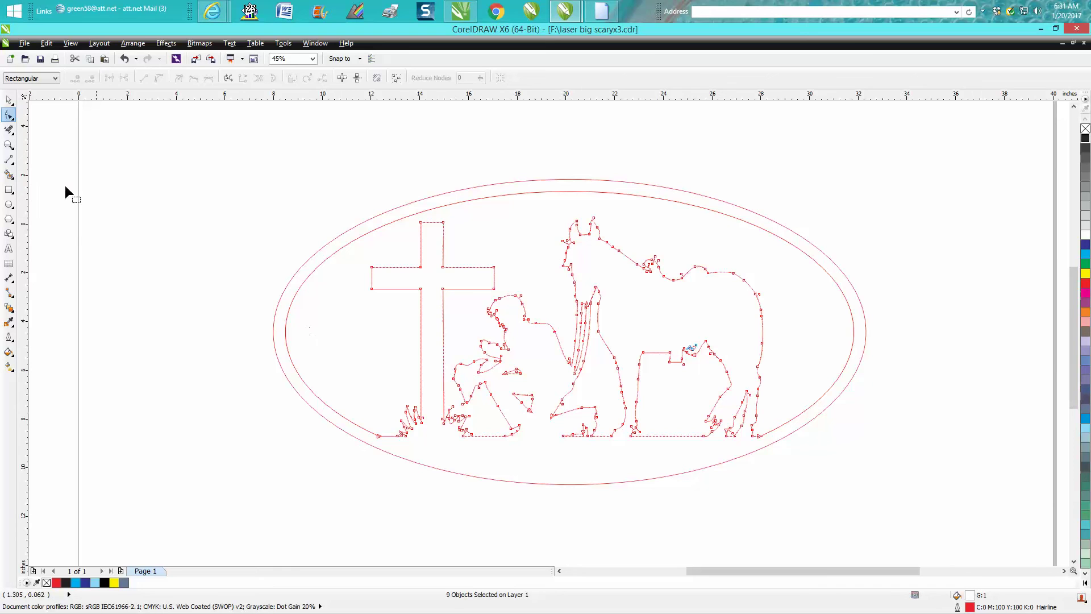
- Delete surplus nodes on the kneeling man's head and outline, restoring the chin node
{"action": "left_click", "coordinate": [8, 145]}
{"action": "left_click_drag", "start_coordinate": [463, 261], "coordinate": [584, 372]}
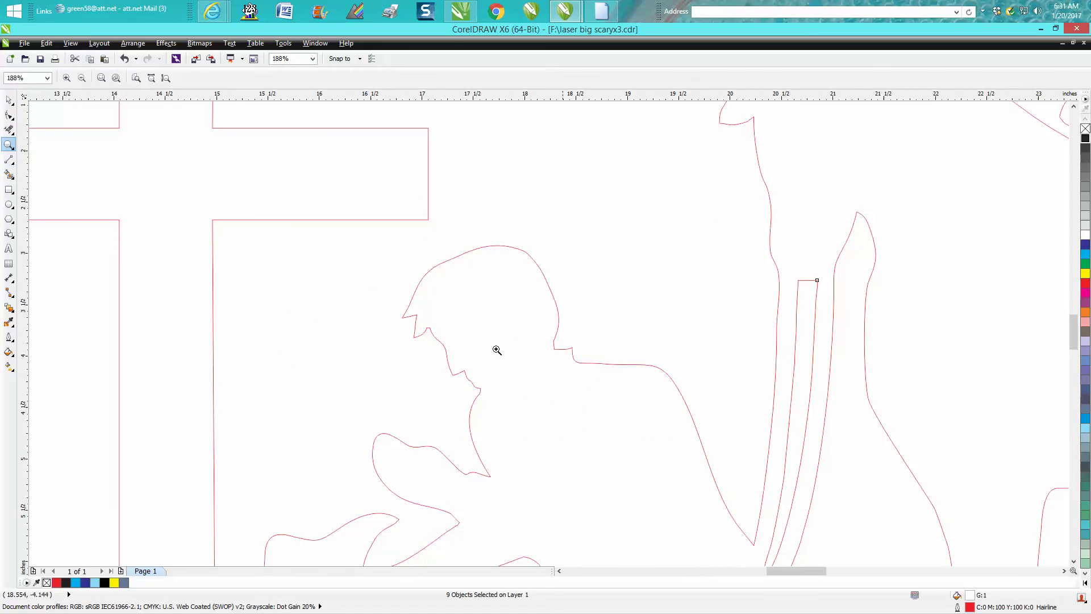
{"action": "left_click", "coordinate": [9, 115]}
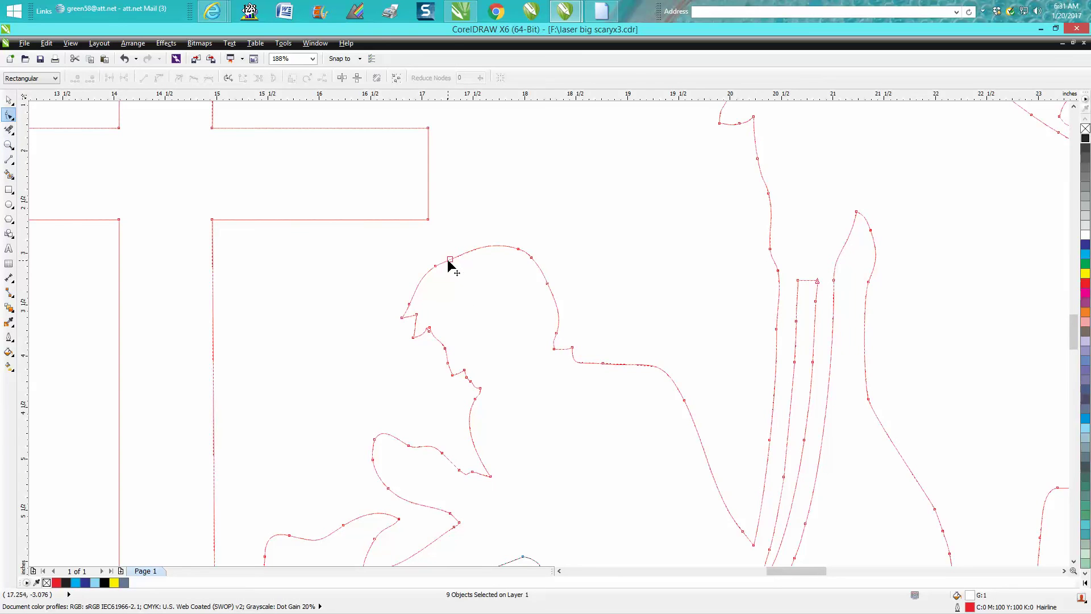
{"action": "left_click", "coordinate": [449, 259]}
{"action": "key", "text": "Delete"}
{"action": "left_click", "coordinate": [531, 257]}
{"action": "key", "text": "Delete"}
{"action": "left_click", "coordinate": [605, 363]}
{"action": "key", "text": "Delete"}
{"action": "left_click", "coordinate": [476, 400]}
{"action": "key", "text": "Delete"}
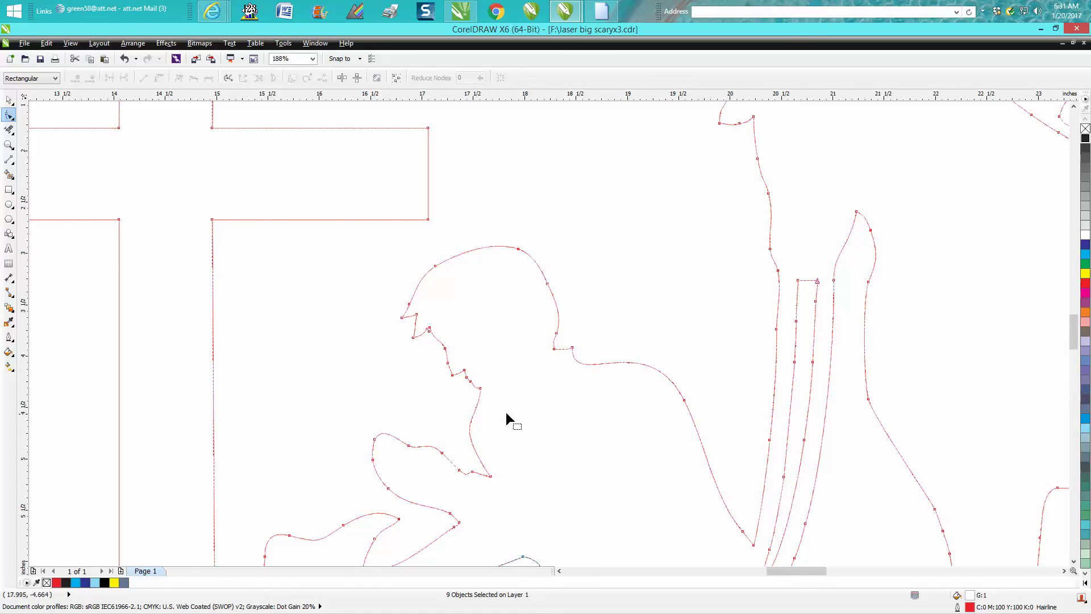
{"action": "left_click", "coordinate": [125, 59]}
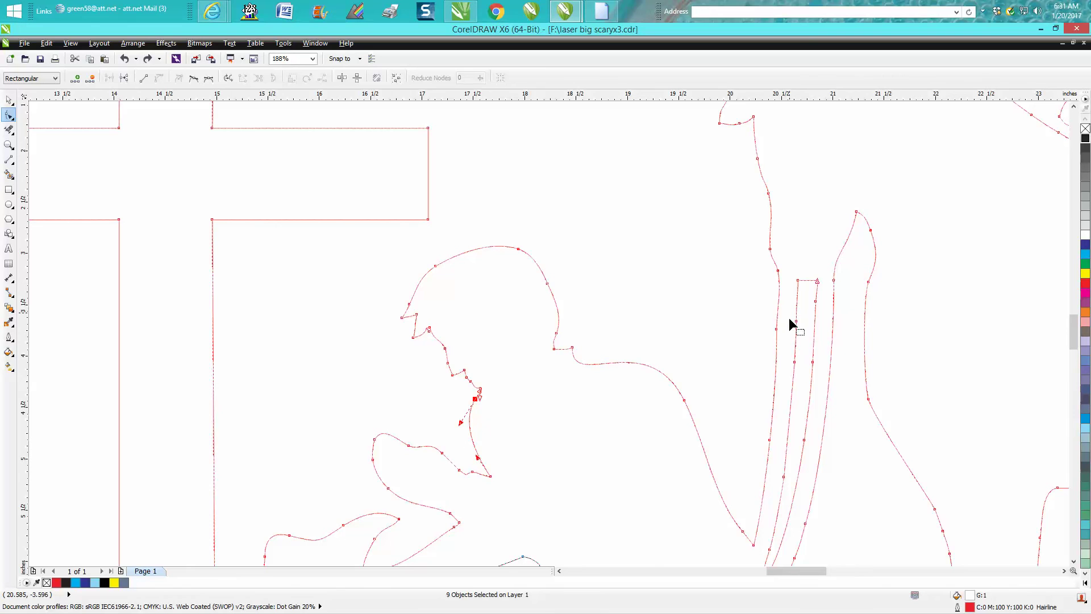
- Delete extra nodes on the rein line and the horse's neck line, undoing the curl reshape
{"action": "left_click_drag", "start_coordinate": [790, 313], "coordinate": [820, 375]}
{"action": "key", "text": "Delete"}
{"action": "left_click_drag", "start_coordinate": [793, 432], "coordinate": [808, 482]}
{"action": "key", "text": "Delete"}
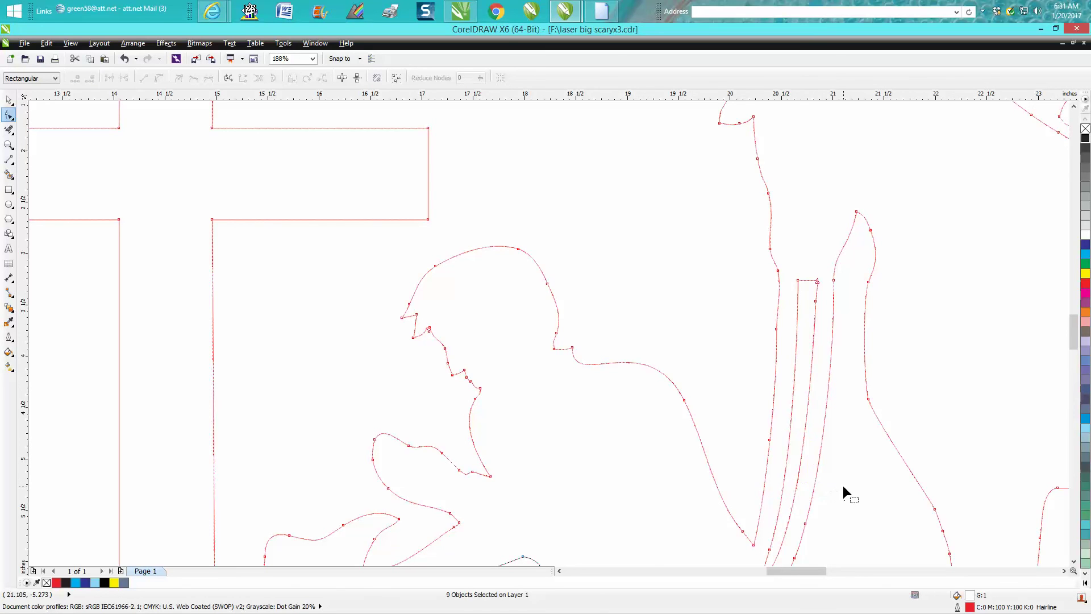
{"action": "scroll", "coordinate": [827, 421], "scroll_direction": "down", "scroll_amount": 1}
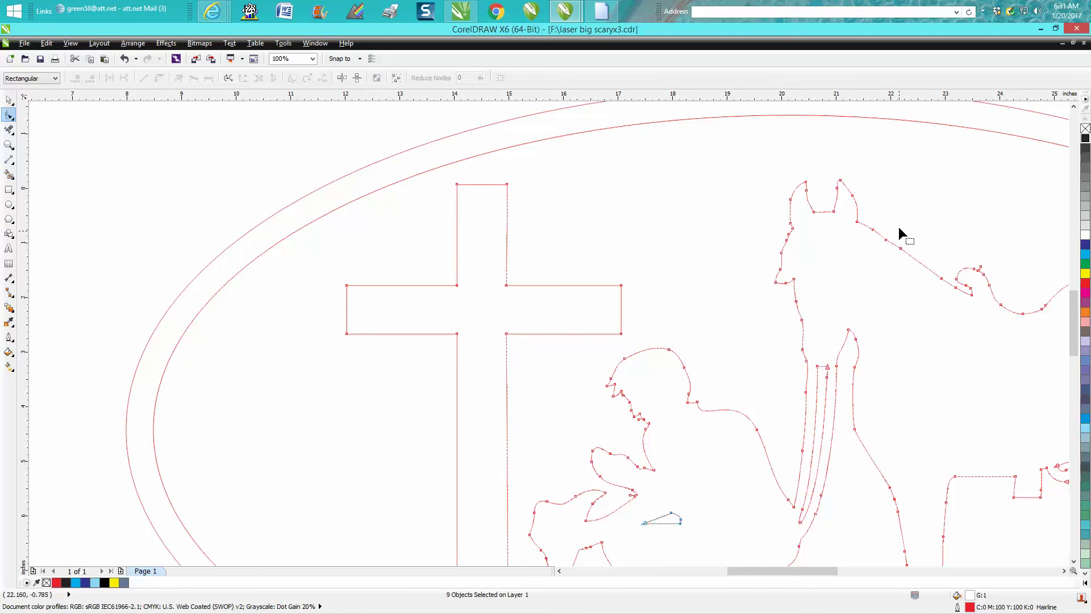
{"action": "left_click_drag", "start_coordinate": [863, 249], "coordinate": [863, 249]}
{"action": "key", "text": "Delete"}
{"action": "left_click_drag", "start_coordinate": [979, 273], "coordinate": [981, 272]}
{"action": "left_click", "coordinate": [1028, 284]}
{"action": "scroll", "coordinate": [1008, 413], "scroll_direction": "down", "scroll_amount": 1}
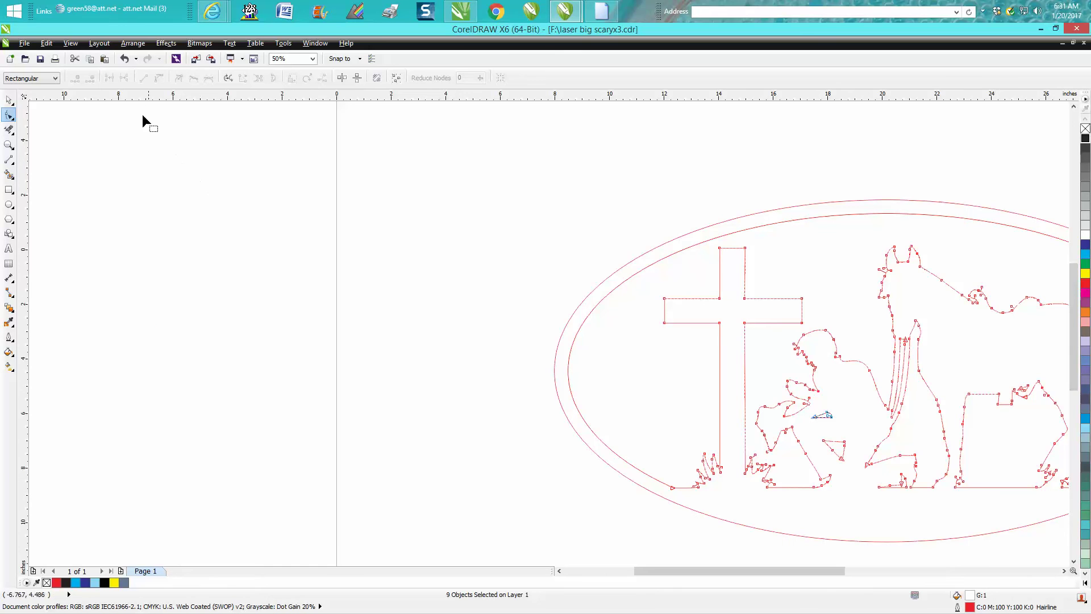
{"action": "left_click", "coordinate": [123, 58]}
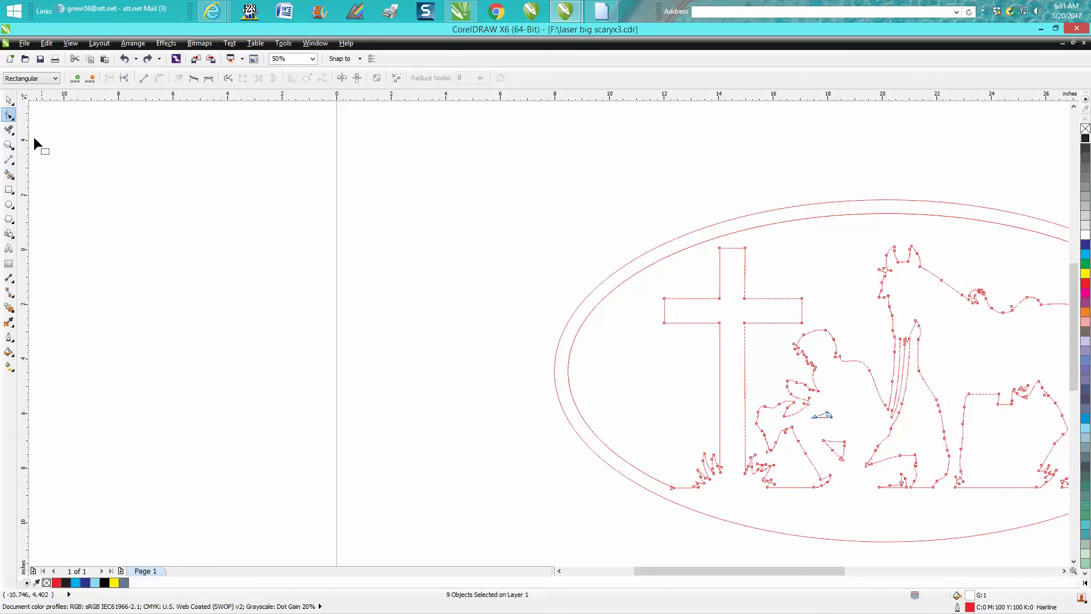
- Delete surplus nodes along the horse's back curve and reshape the hump's curvature
{"action": "left_click", "coordinate": [8, 144]}
{"action": "left_click_drag", "start_coordinate": [948, 265], "coordinate": [1026, 331]}
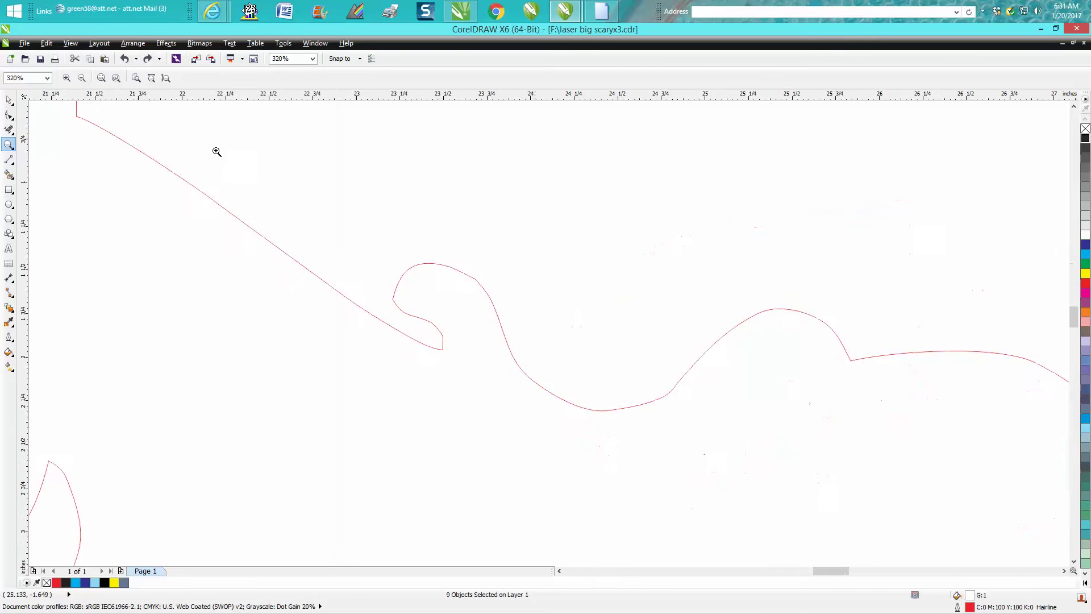
{"action": "left_click", "coordinate": [8, 115]}
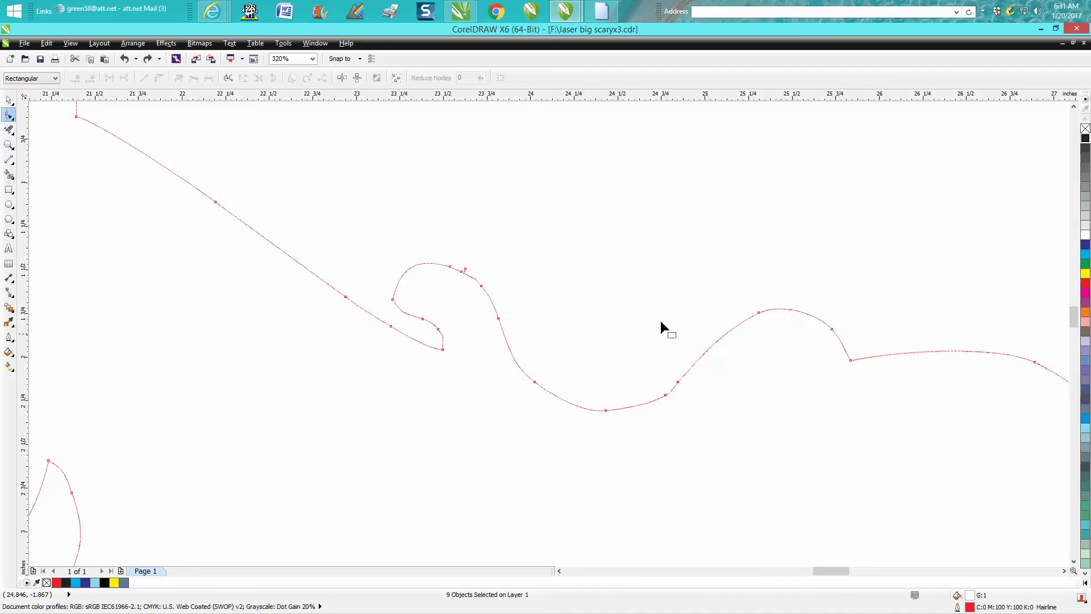
{"action": "left_click", "coordinate": [465, 270]}
{"action": "left_click", "coordinate": [554, 260]}
{"action": "double_click", "coordinate": [461, 271]}
{"action": "left_click", "coordinate": [666, 395]}
{"action": "double_click", "coordinate": [607, 410]}
{"action": "double_click", "coordinate": [535, 382]}
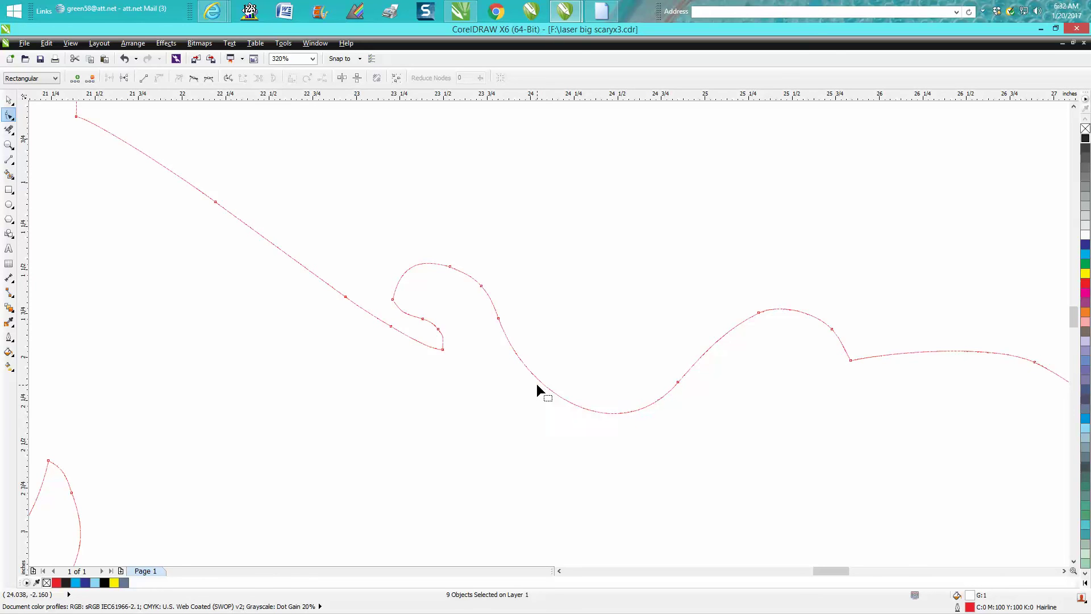
{"action": "double_click", "coordinate": [759, 313]}
{"action": "left_click", "coordinate": [833, 329]}
{"action": "left_click_drag", "start_coordinate": [780, 273], "coordinate": [758, 282]}
- Smart Fill the whole design to create a grey-blue filled version
{"action": "scroll", "coordinate": [661, 245], "scroll_direction": "down", "scroll_amount": 5}
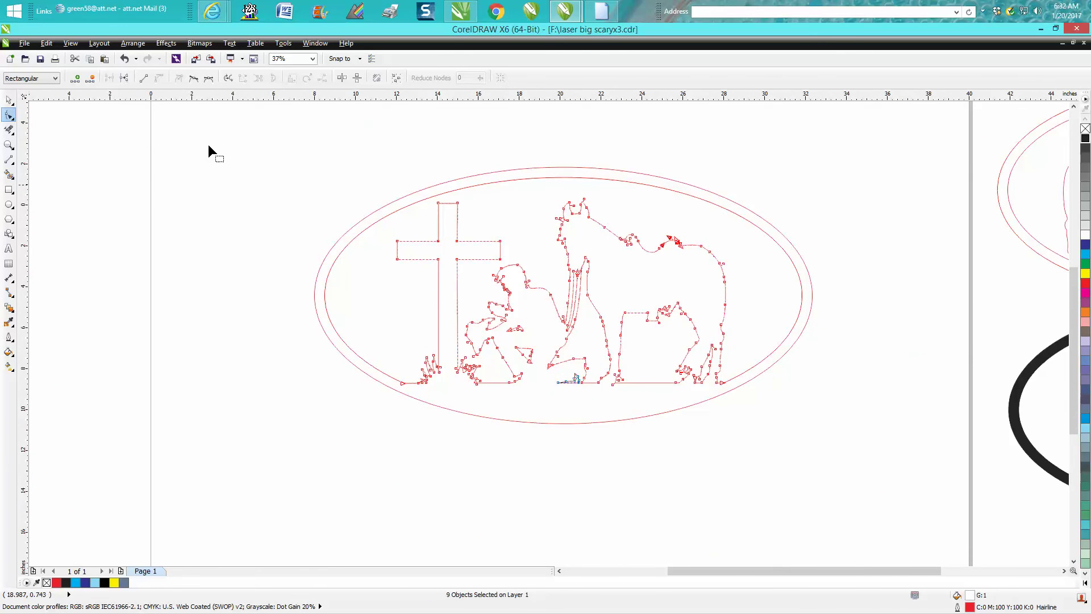
{"action": "left_click", "coordinate": [10, 100]}
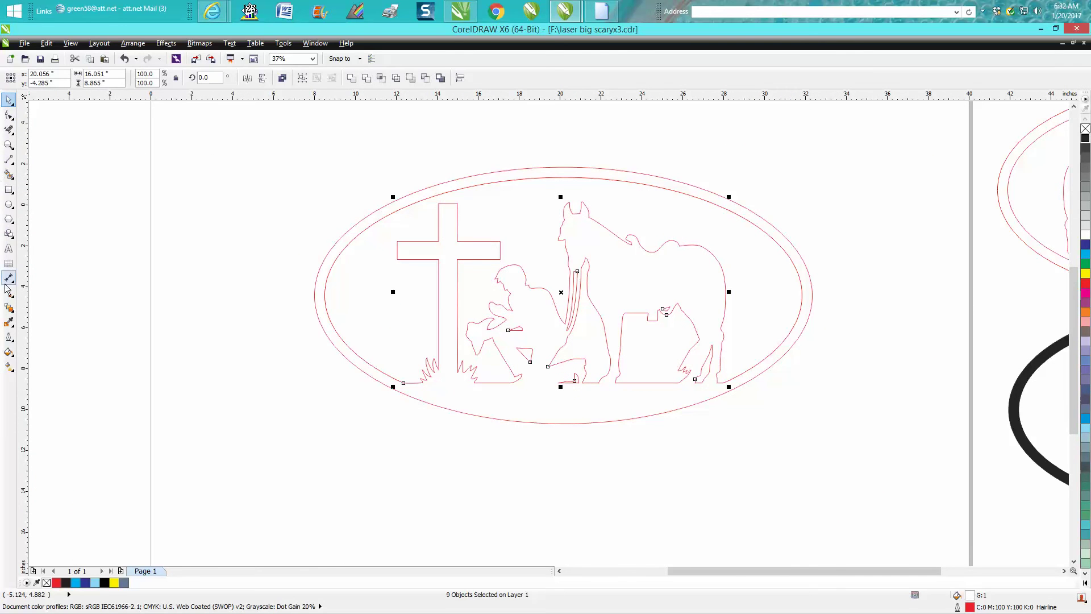
{"action": "left_click", "coordinate": [9, 174]}
{"action": "left_click", "coordinate": [427, 248]}
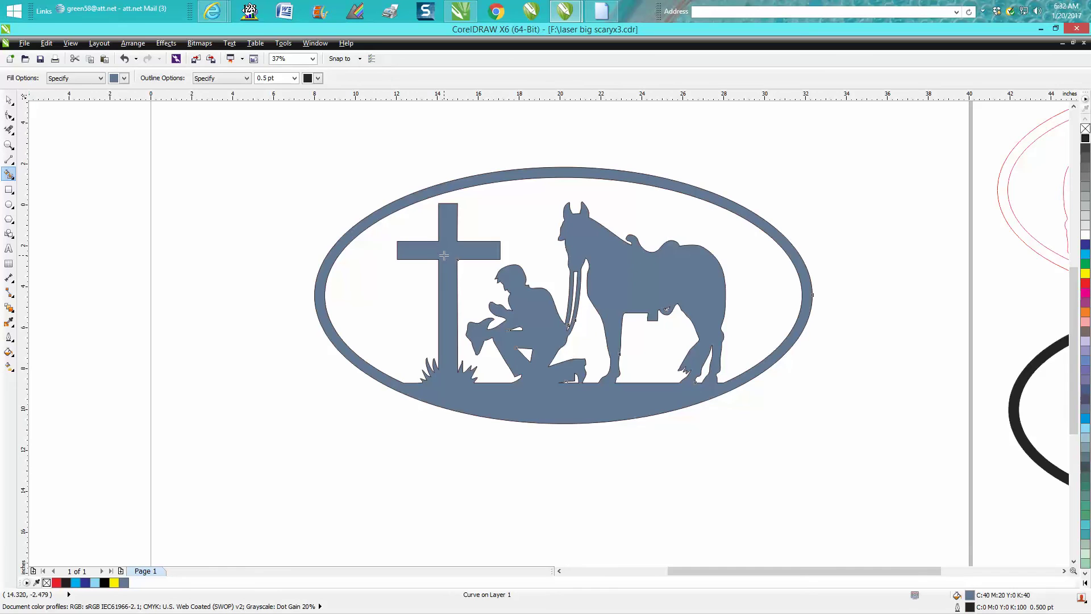